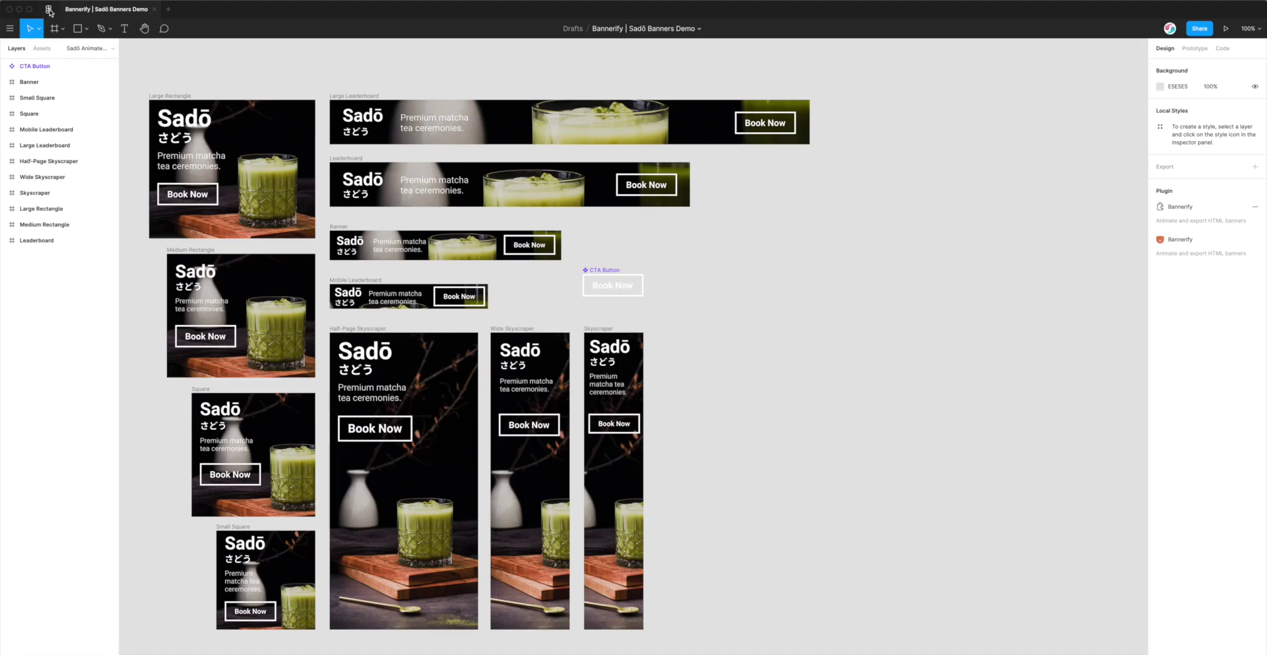
Switch to the home tab showing 'bannerify' Community results with Bannerify HTML Exporter installed.
click(50, 12)
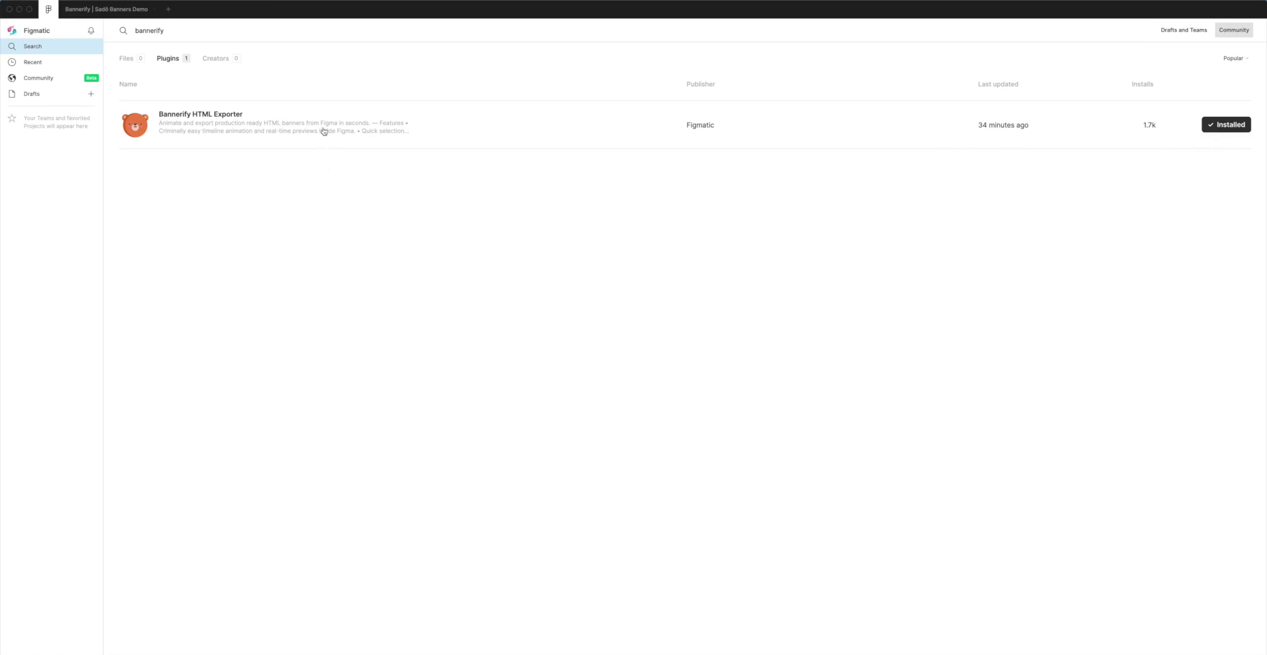
Open the Bannerify HTML Exporter Community page and scroll through its description.
click(210, 124)
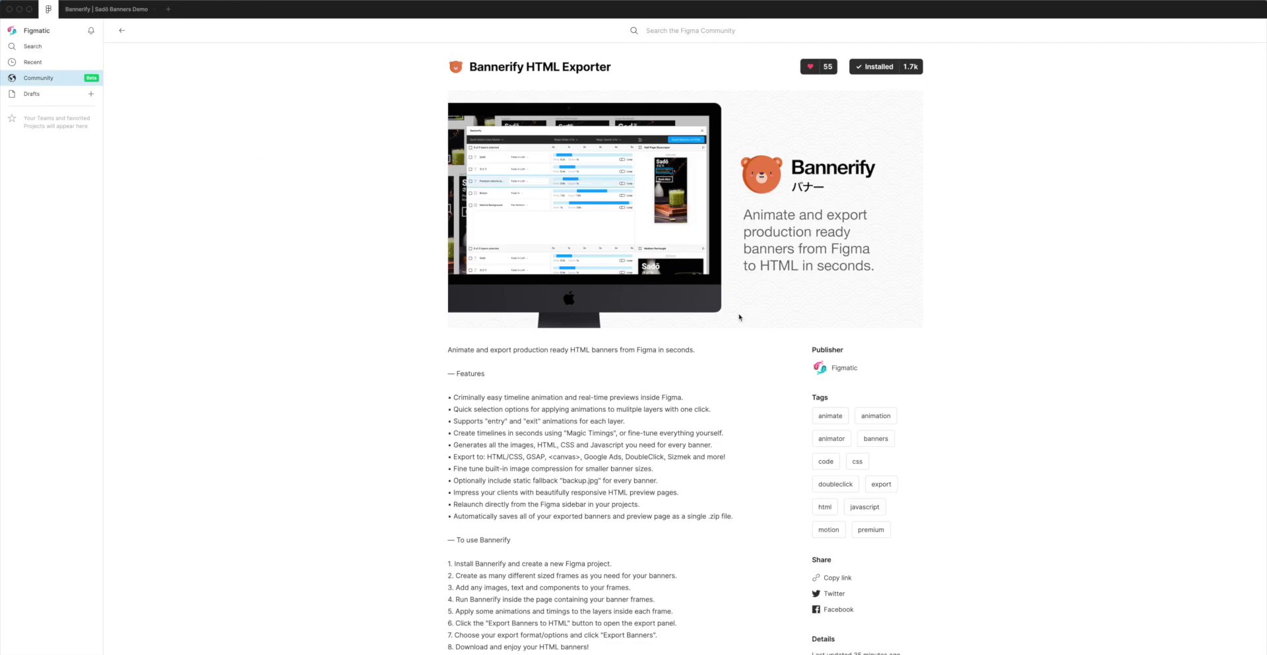
scroll(594, 363, down, 5)
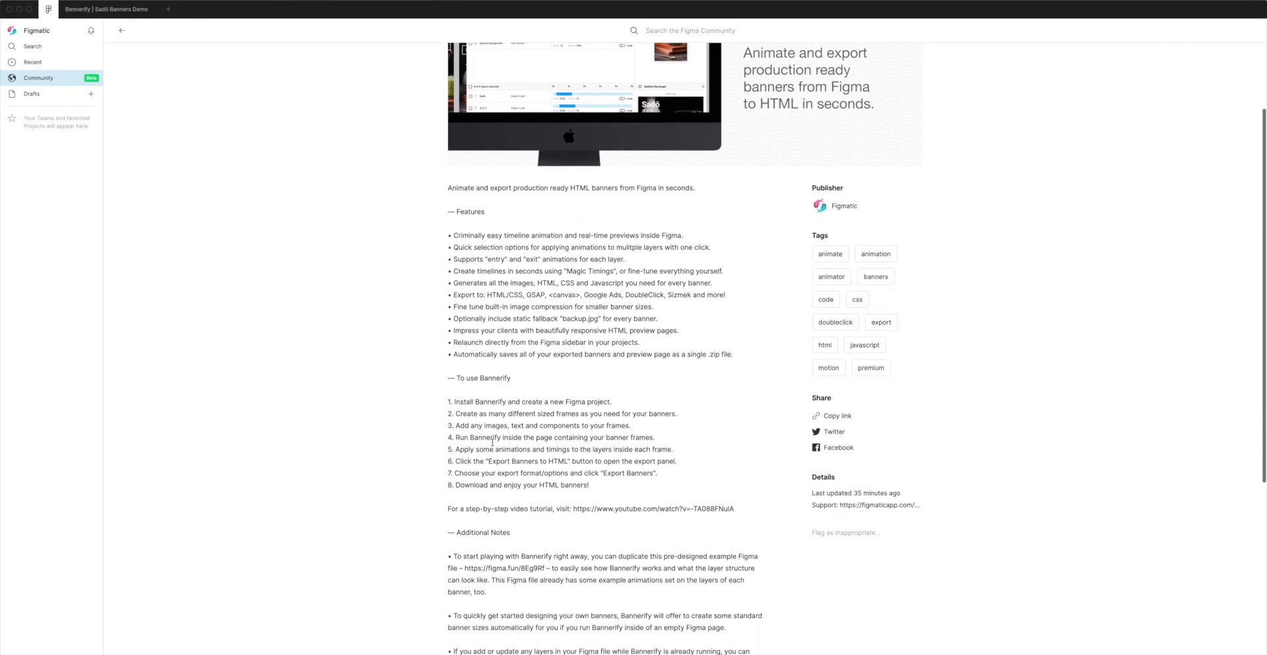
scroll(471, 516, down, 2)
drag(455, 456, 519, 458)
scroll(520, 457, down, 2)
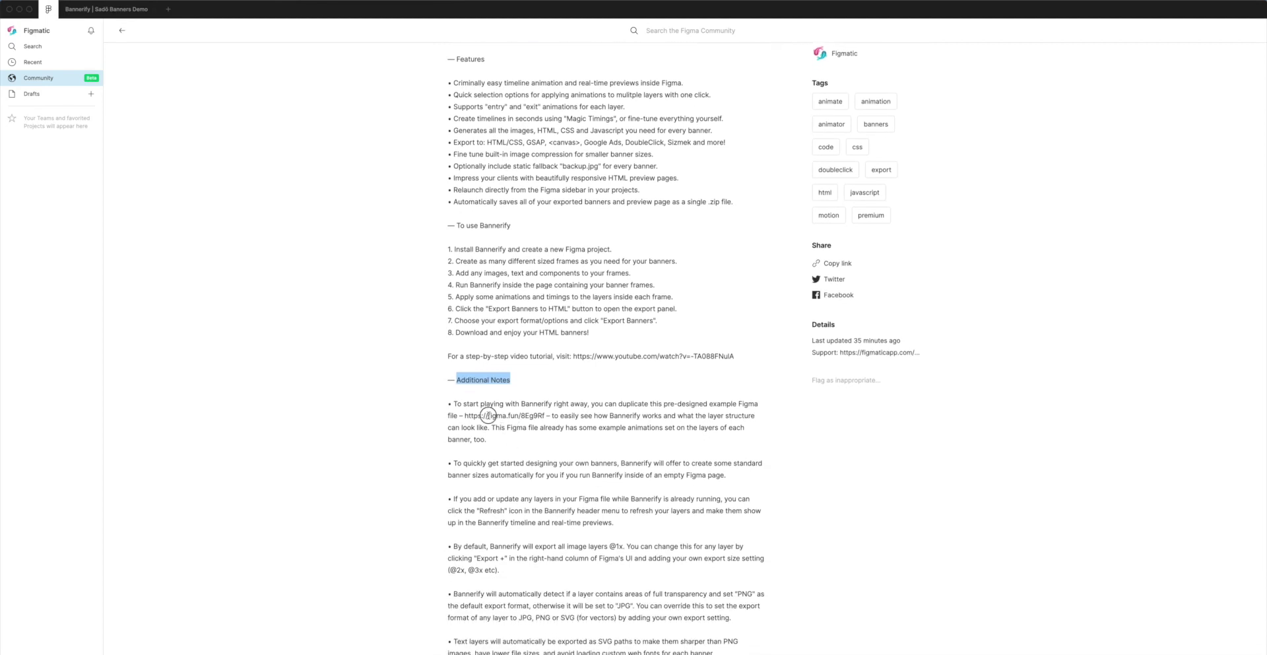
Highlight the example file link in Additional Notes, scroll back up, and return to the Sadō file.
click(466, 415)
drag(465, 415, 546, 416)
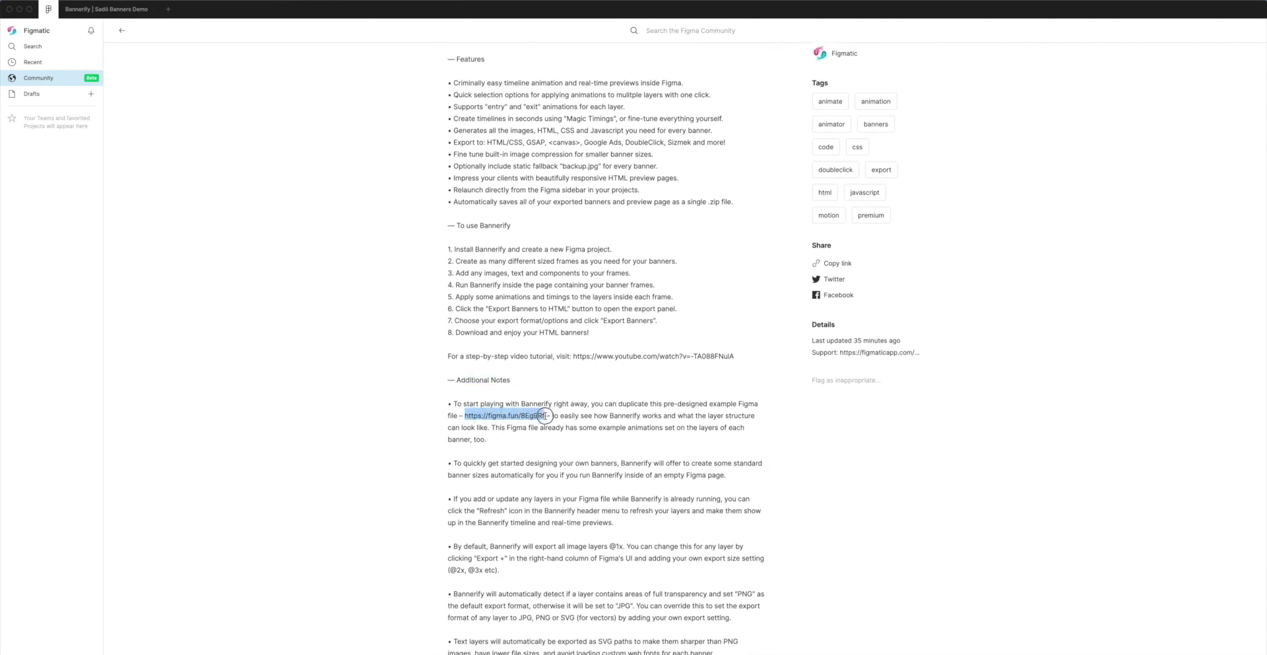
click(545, 416)
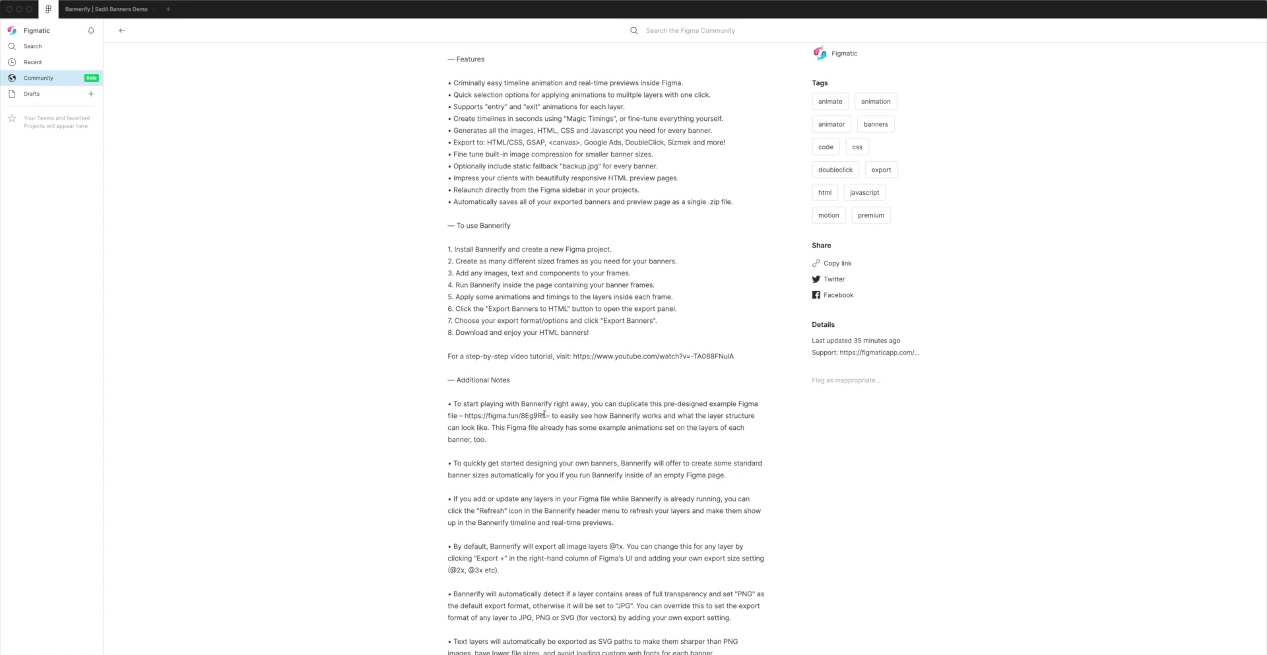
scroll(532, 391, up, 5)
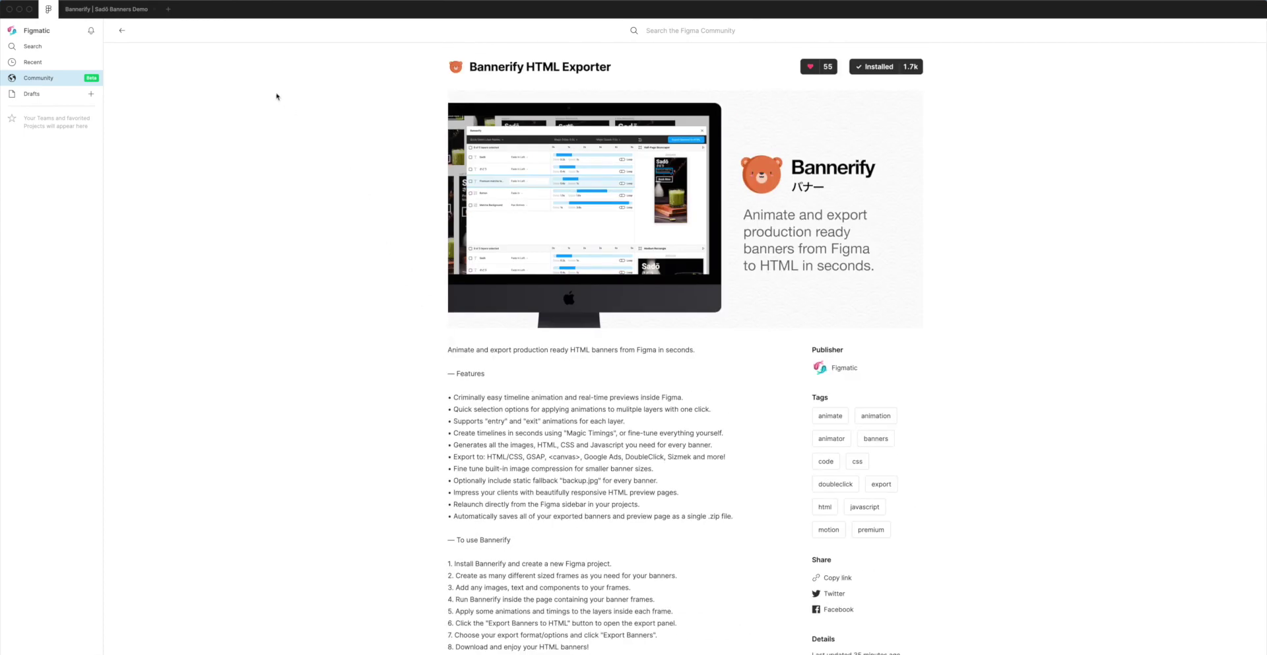
click(112, 12)
Launch Bannerify HTML Exporter from the canvas Plugins menu and move its window up-left.
click(663, 233)
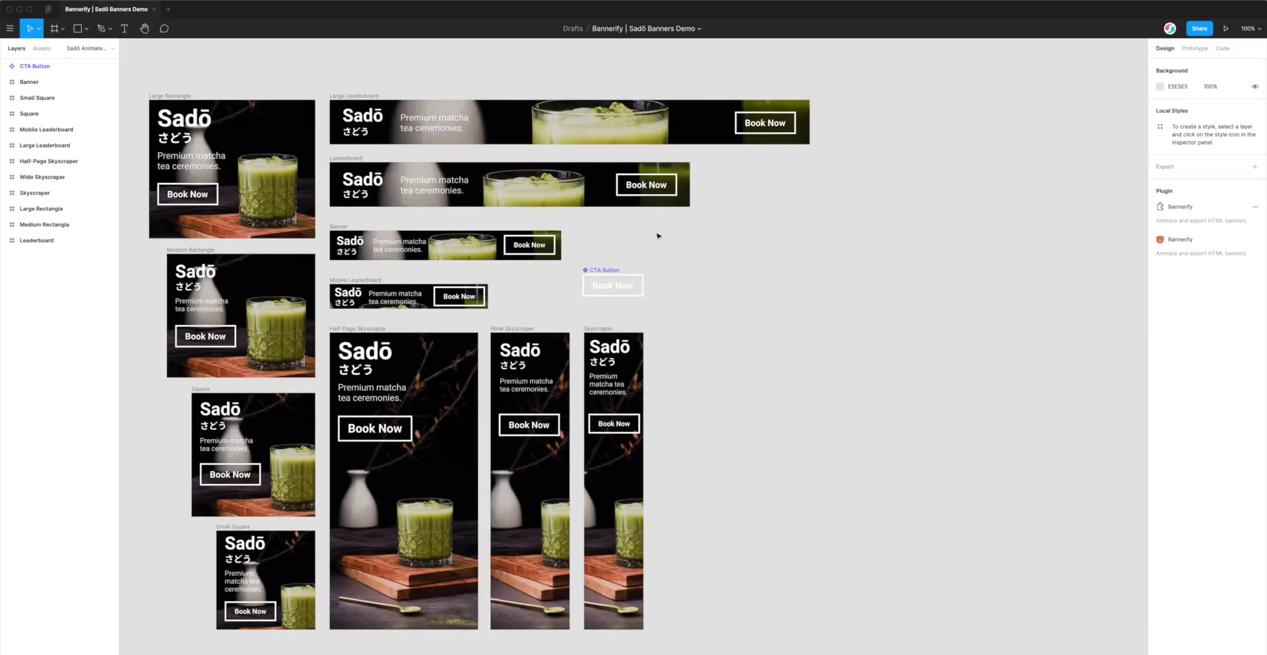
right_click(572, 221)
mouse_move(596, 249)
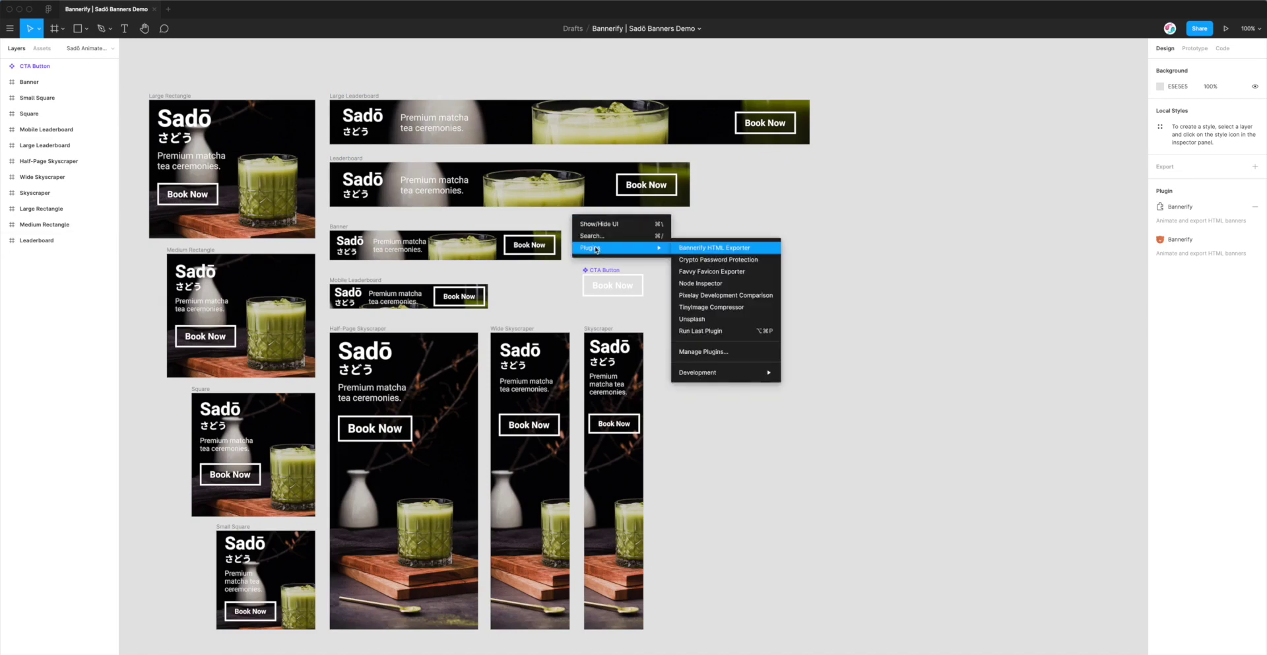
click(713, 249)
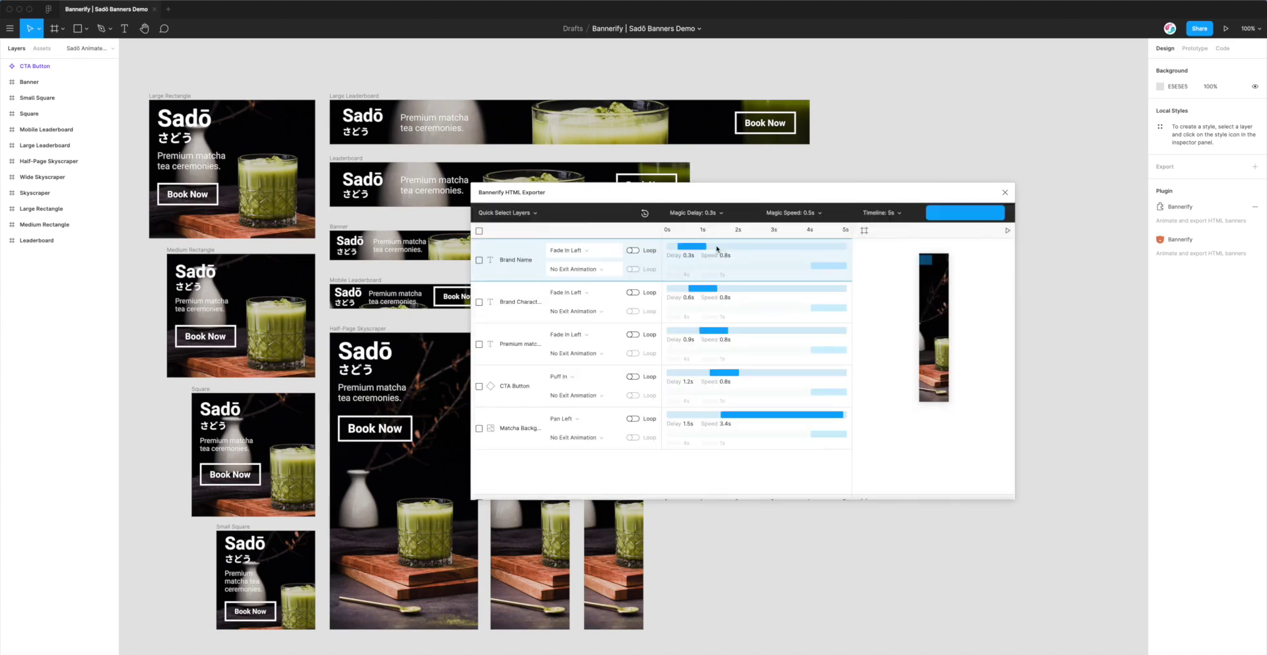
drag(719, 191, 700, 161)
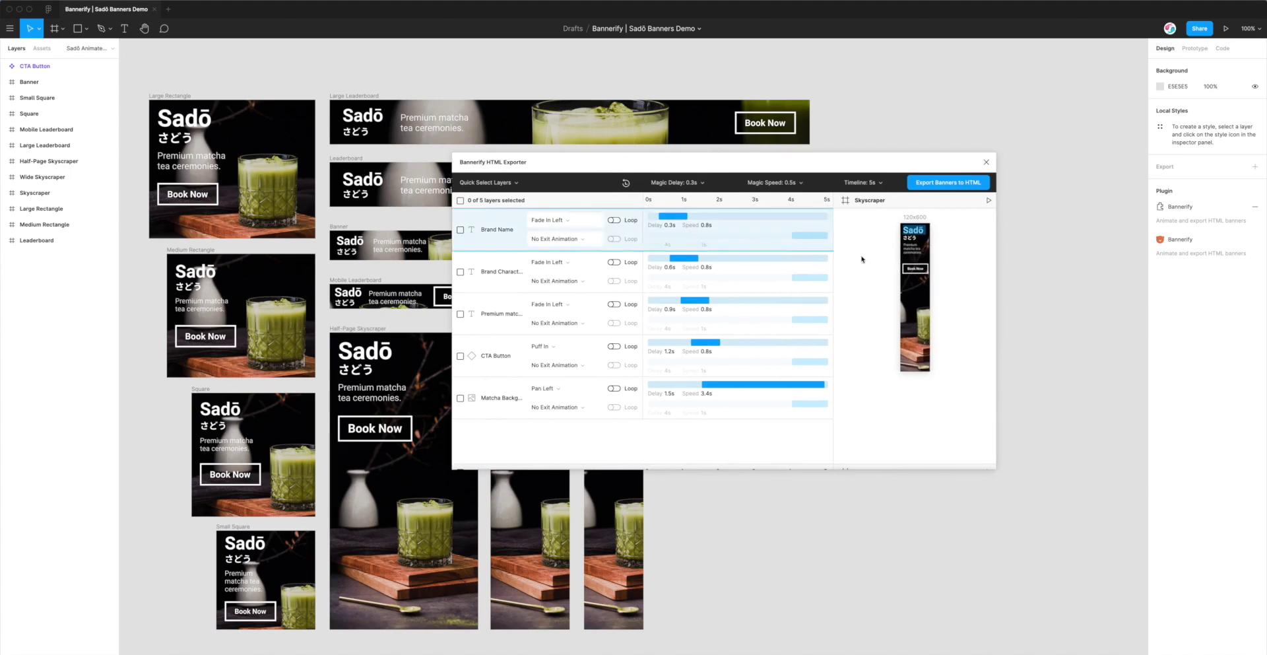
scroll(545, 374, down, 4)
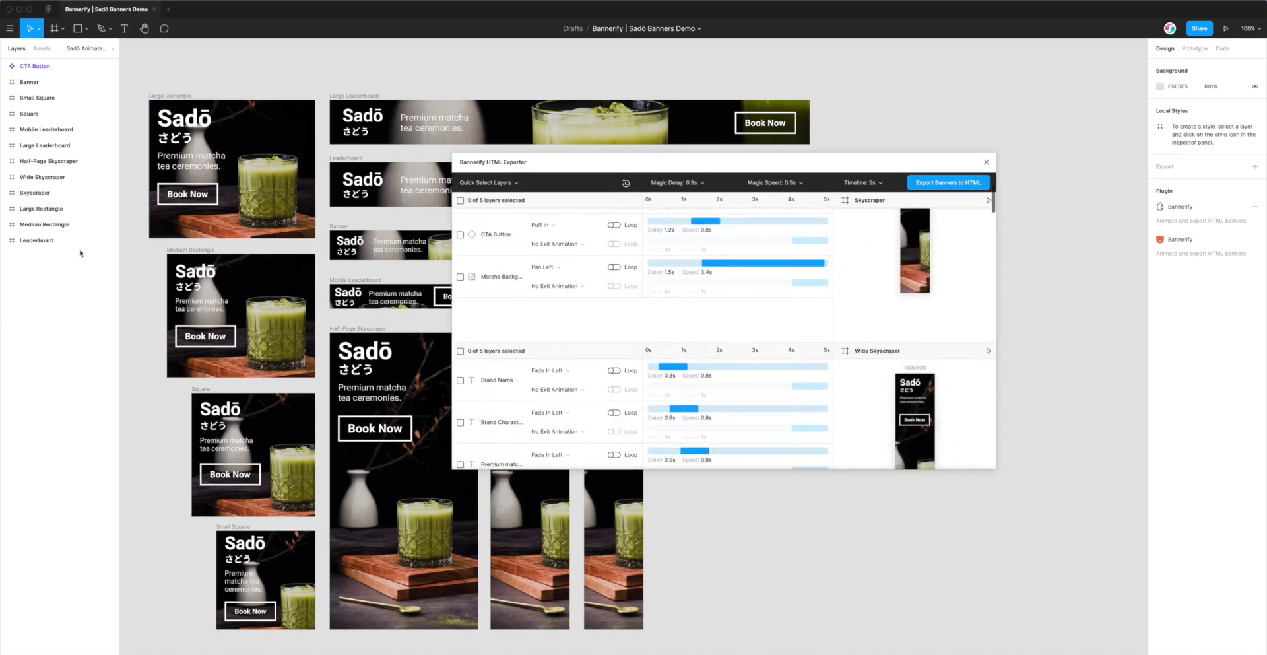
scroll(317, 297, down, 2)
scroll(706, 311, down, 4)
scroll(705, 312, down, 5)
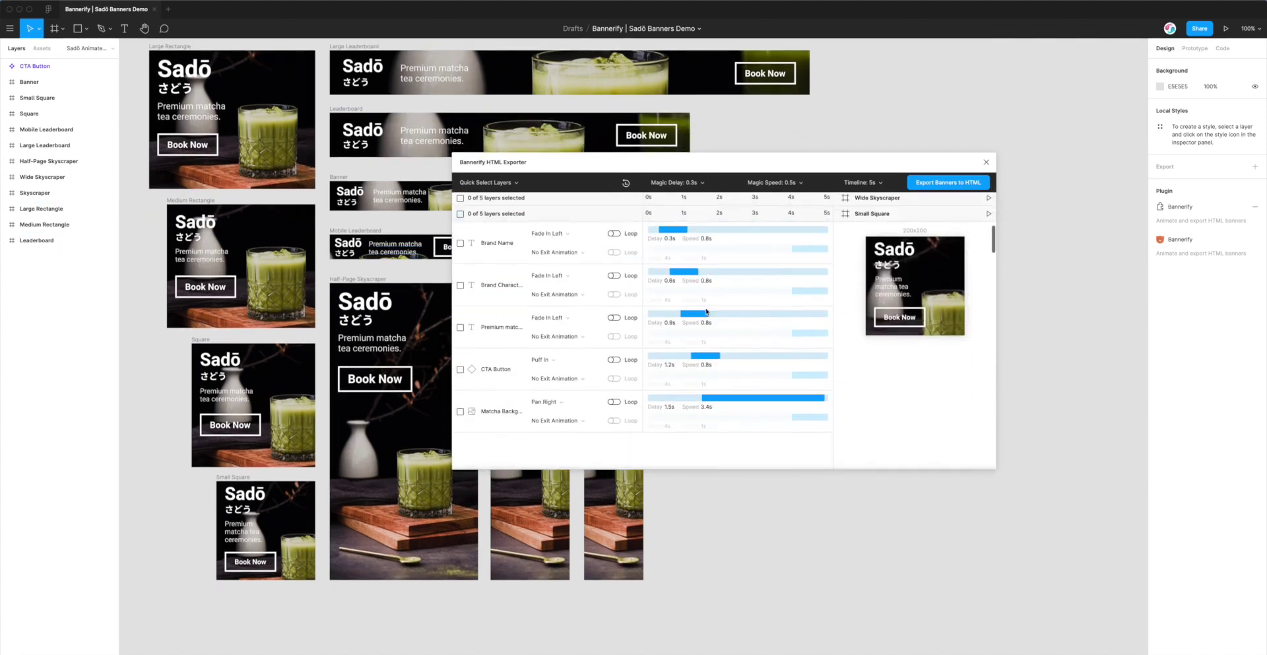
click(988, 261)
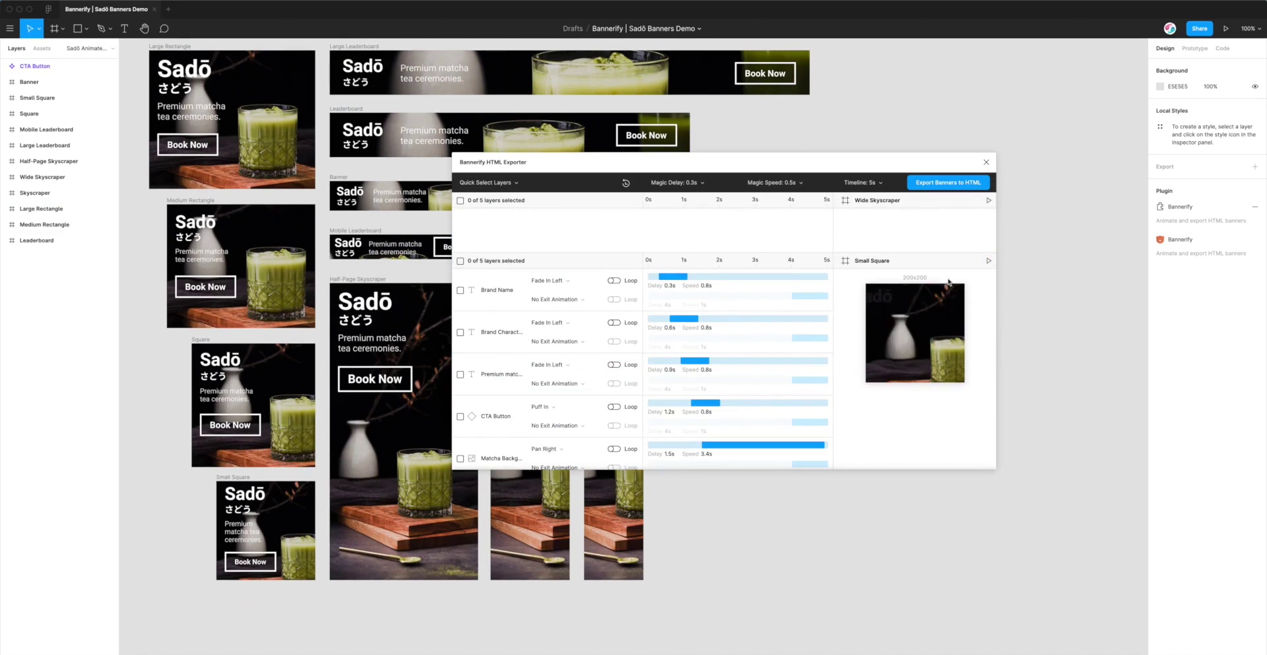
scroll(905, 322, up, 1)
scroll(906, 322, up, 6)
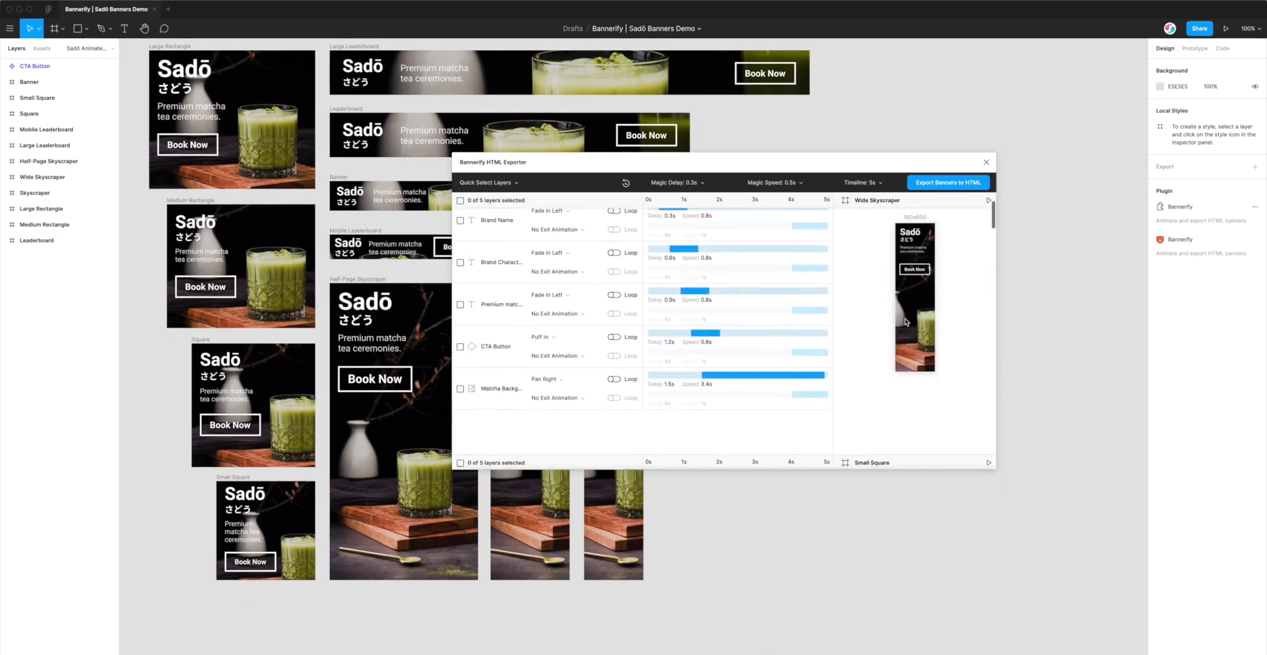
click(988, 215)
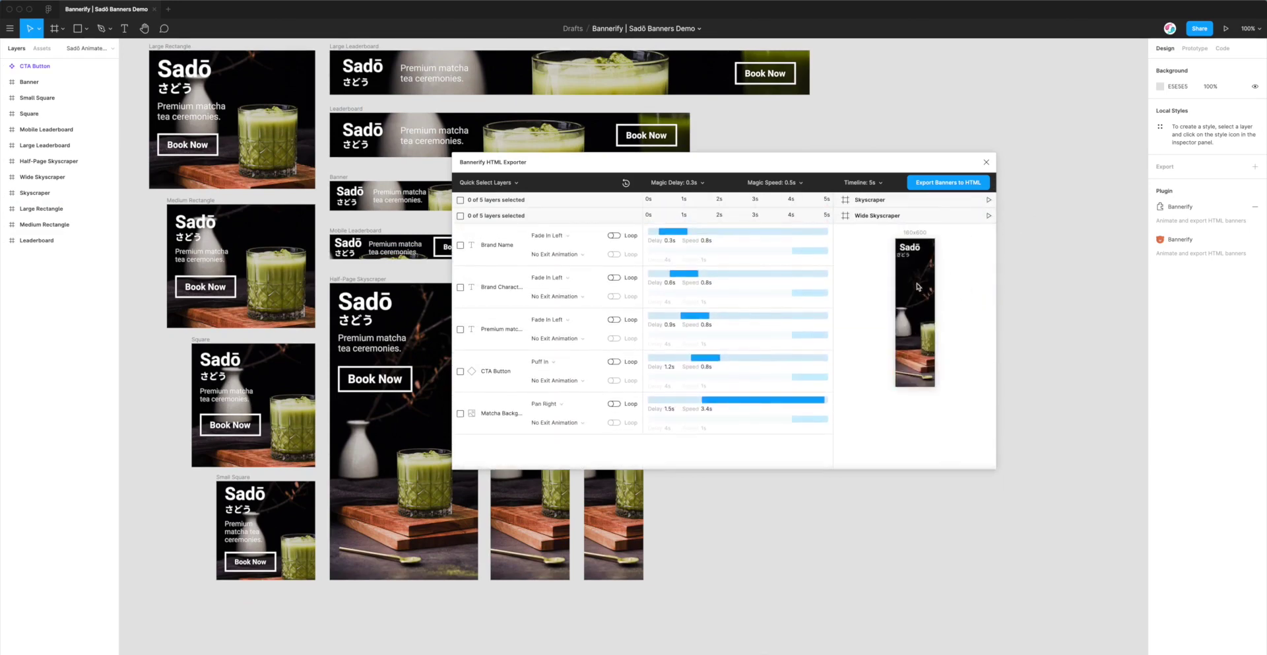
scroll(957, 237, up, 3)
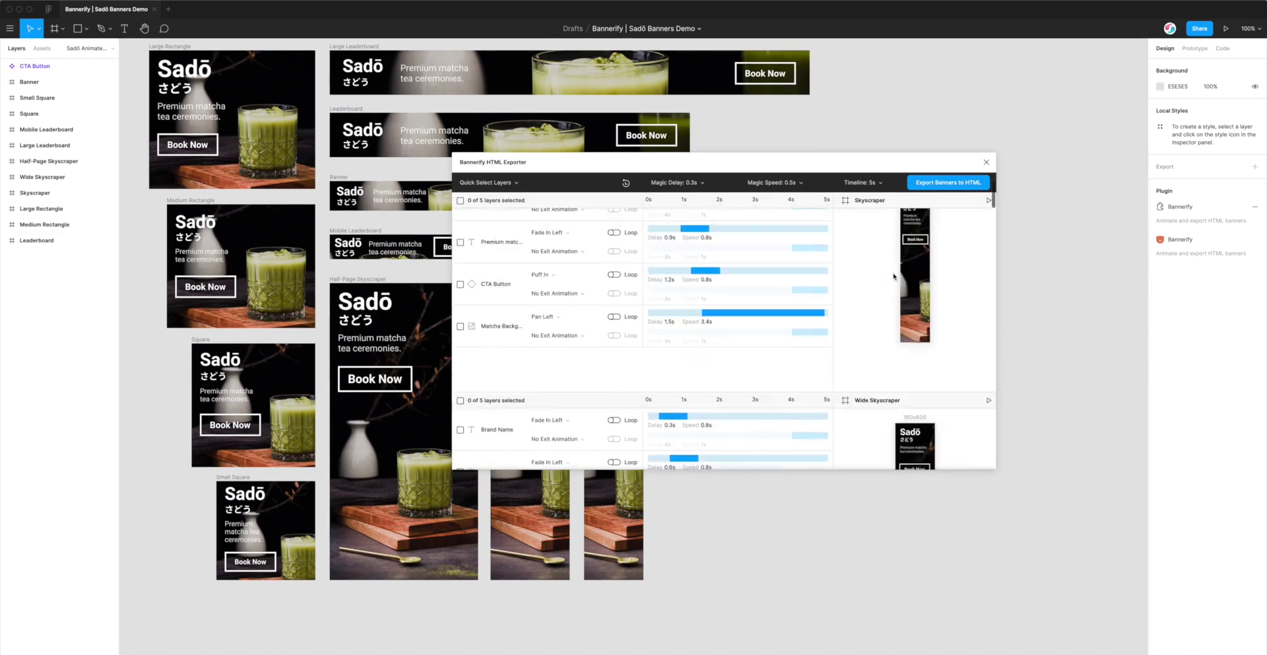
click(988, 200)
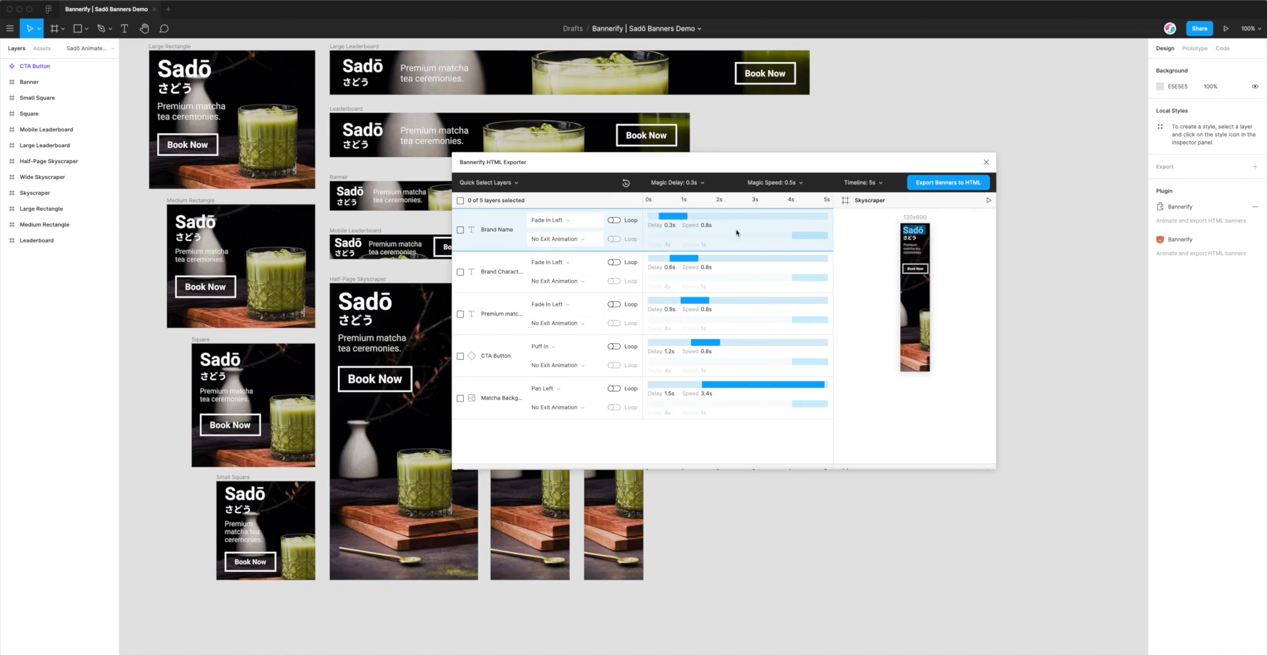
click(939, 186)
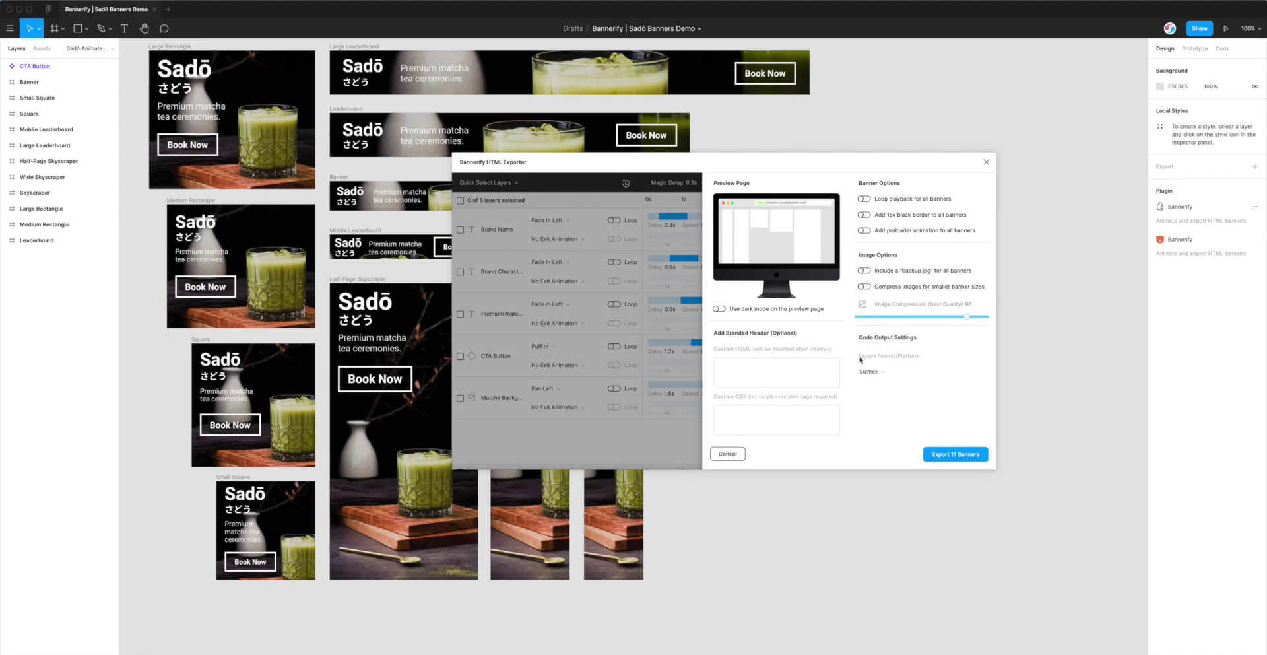
Choose AdForm from the Bannerify Export Format/Platform dropdown.
click(898, 373)
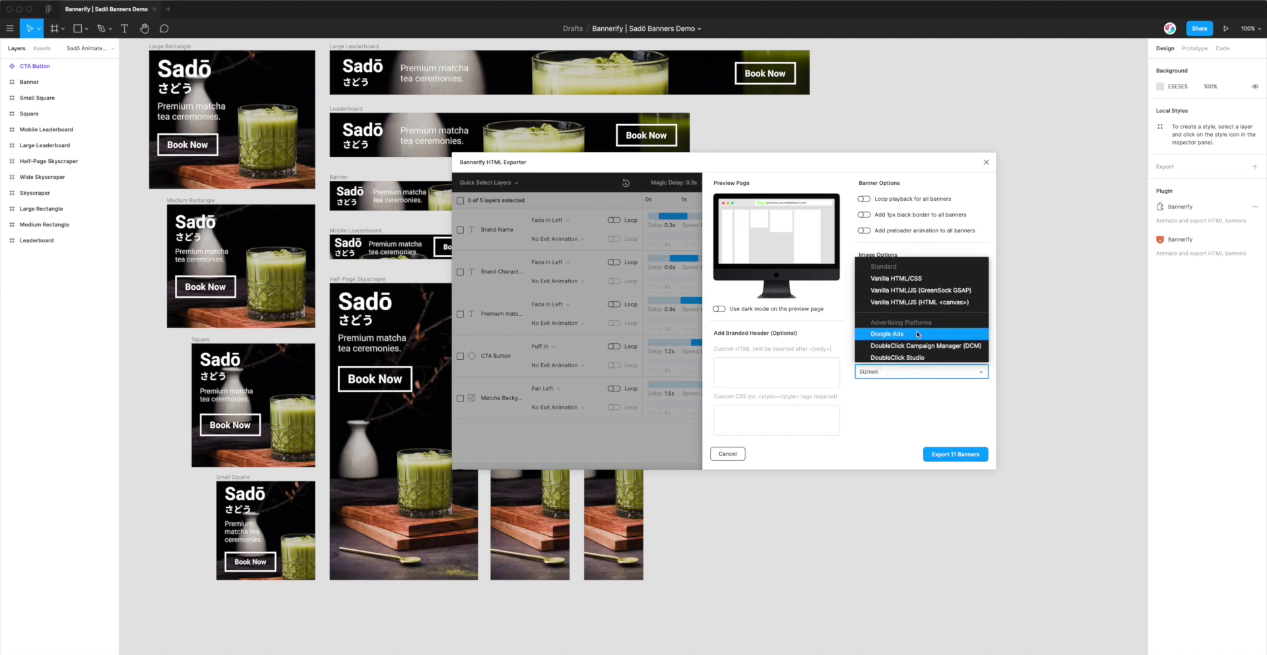
scroll(905, 284, down, 3)
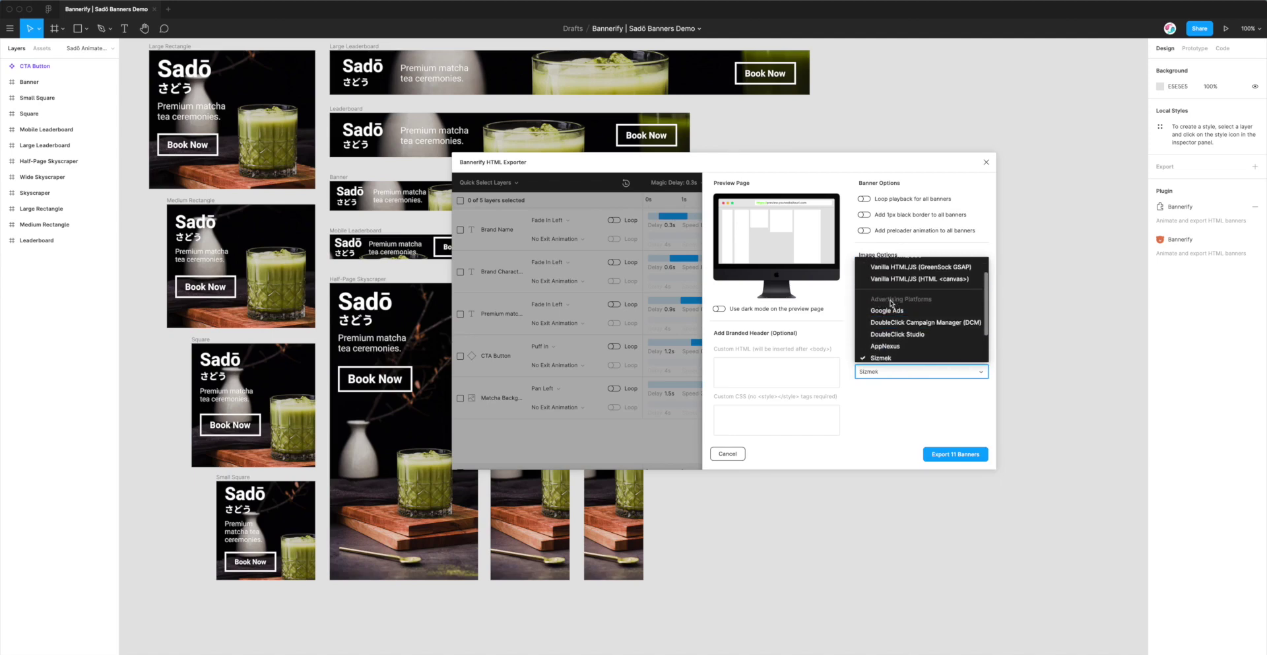
scroll(896, 301, down, 1)
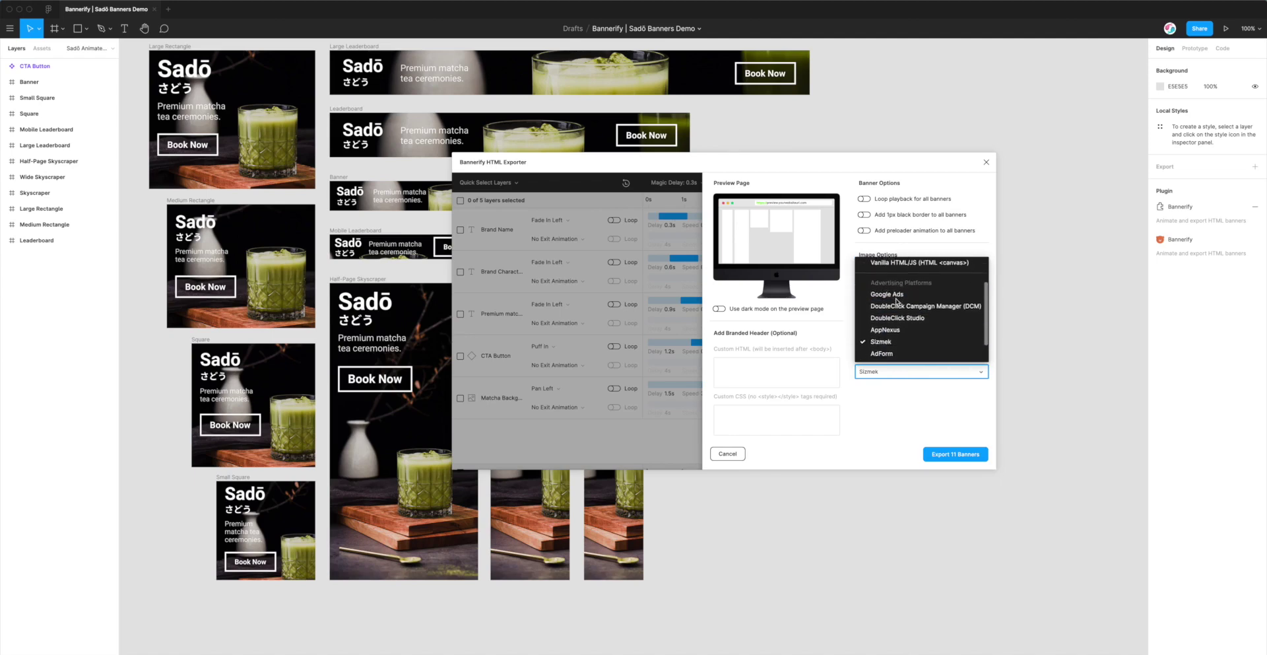
scroll(891, 350, down, 2)
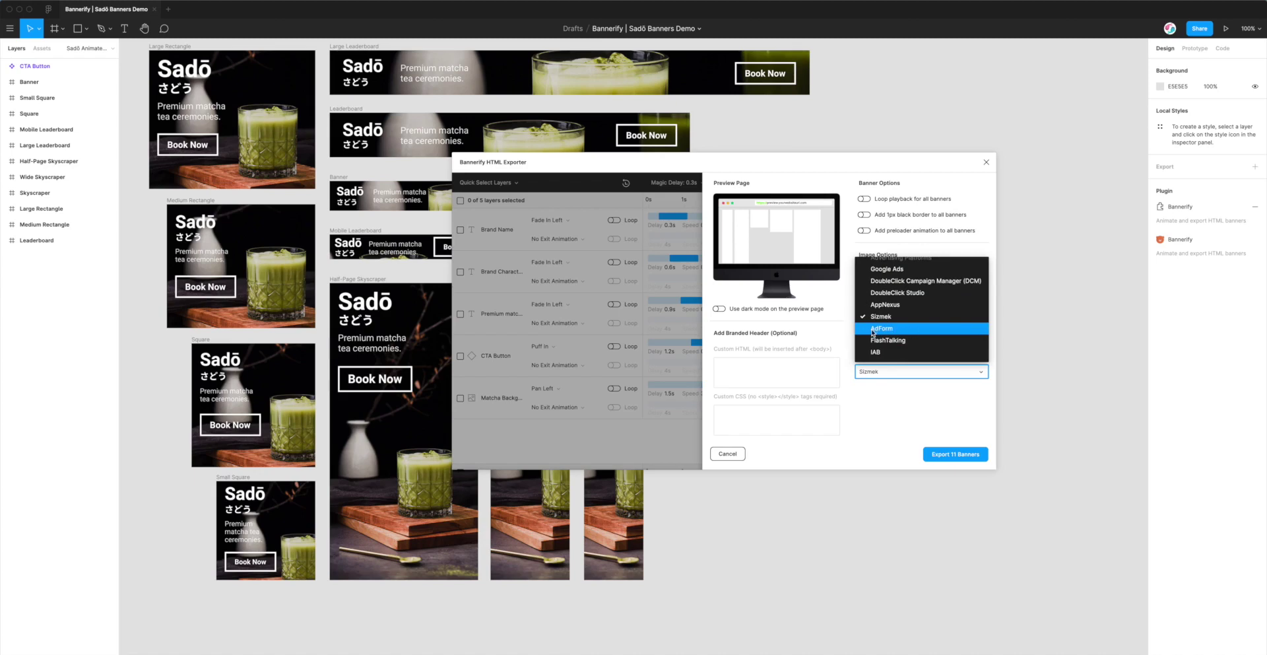
click(913, 332)
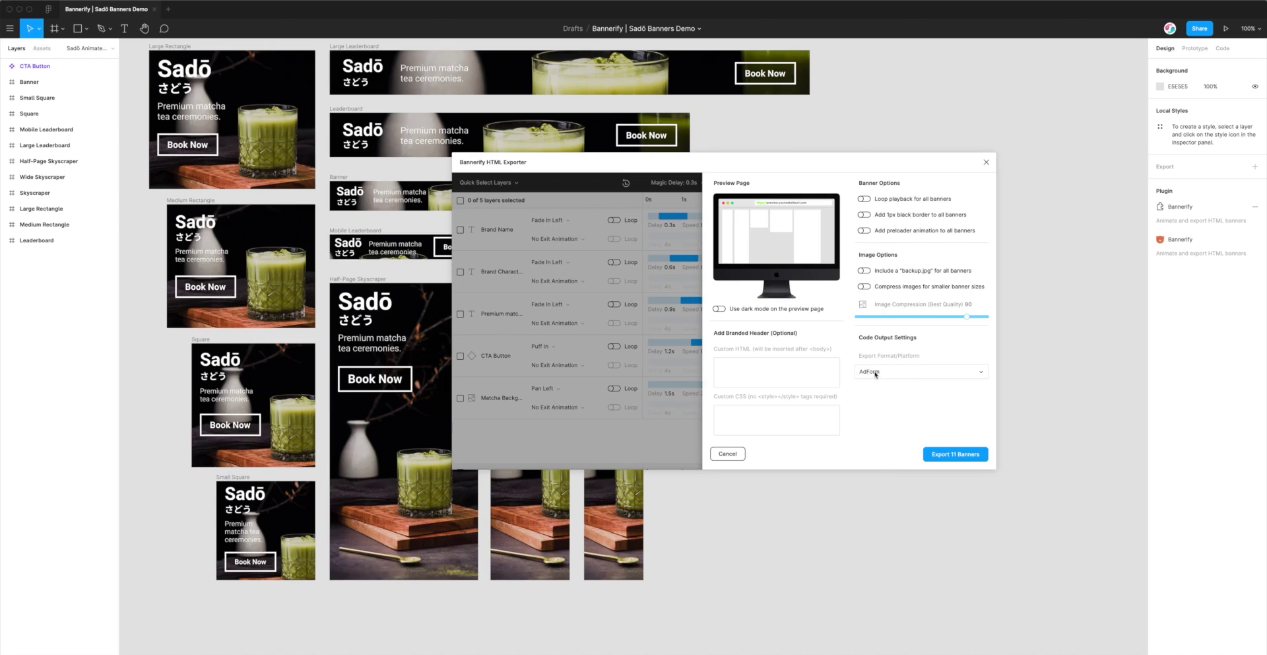
Export all 11 banners as HTML and save the zip to the Desktop.
click(955, 457)
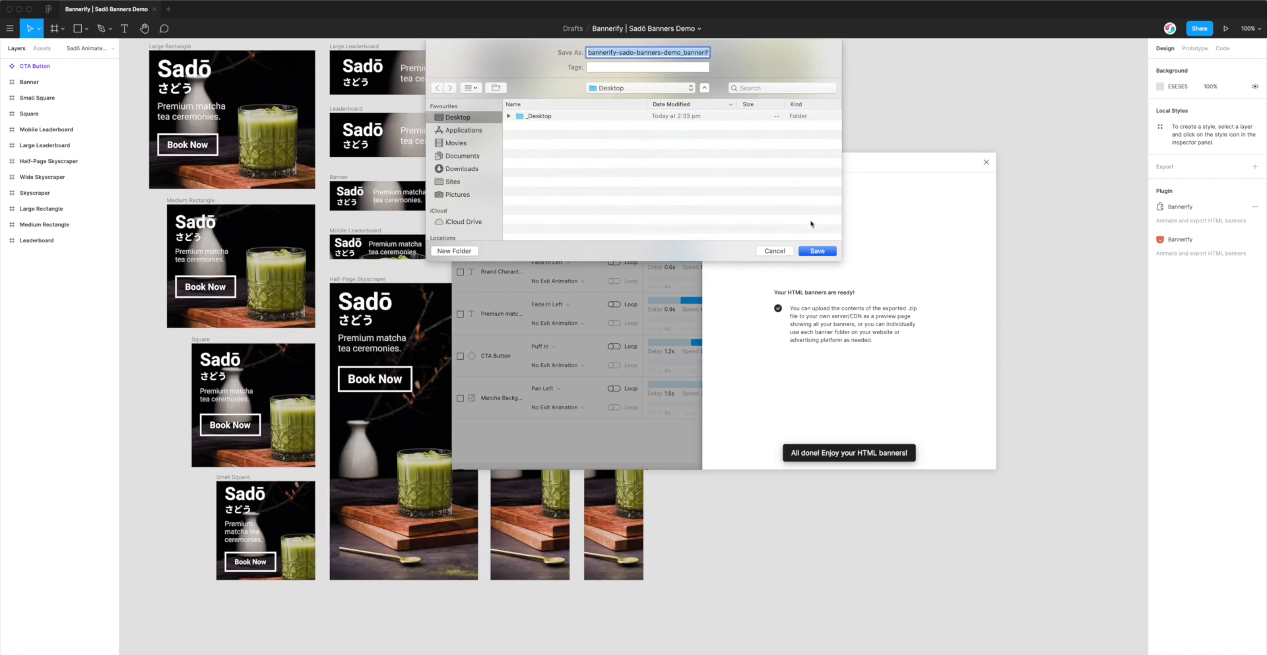
click(818, 252)
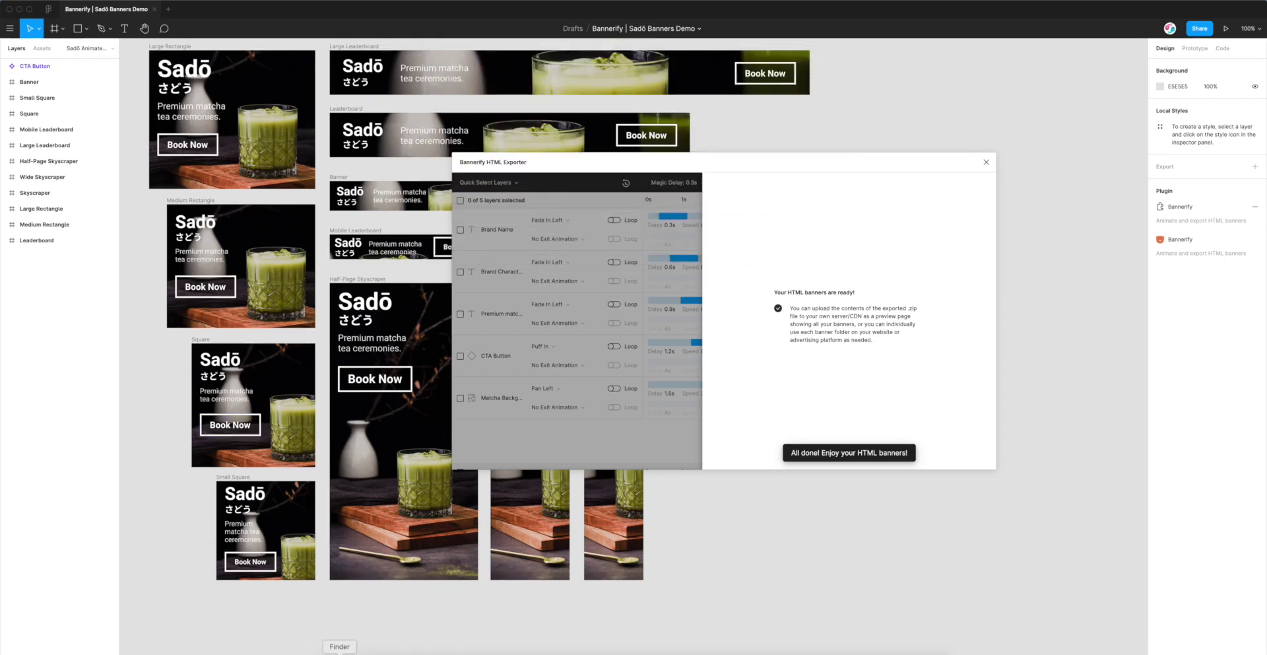
Unzip the exported banners on the Desktop and open the folder's index.html in the browser.
click(339, 653)
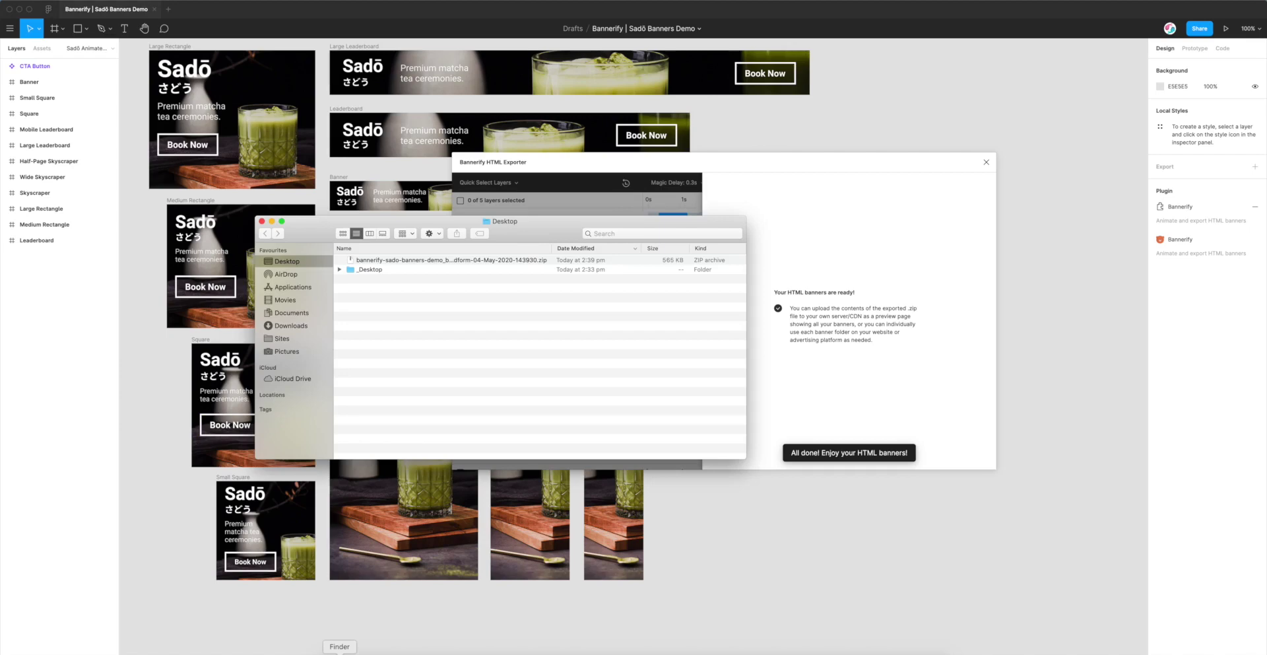
double_click(472, 261)
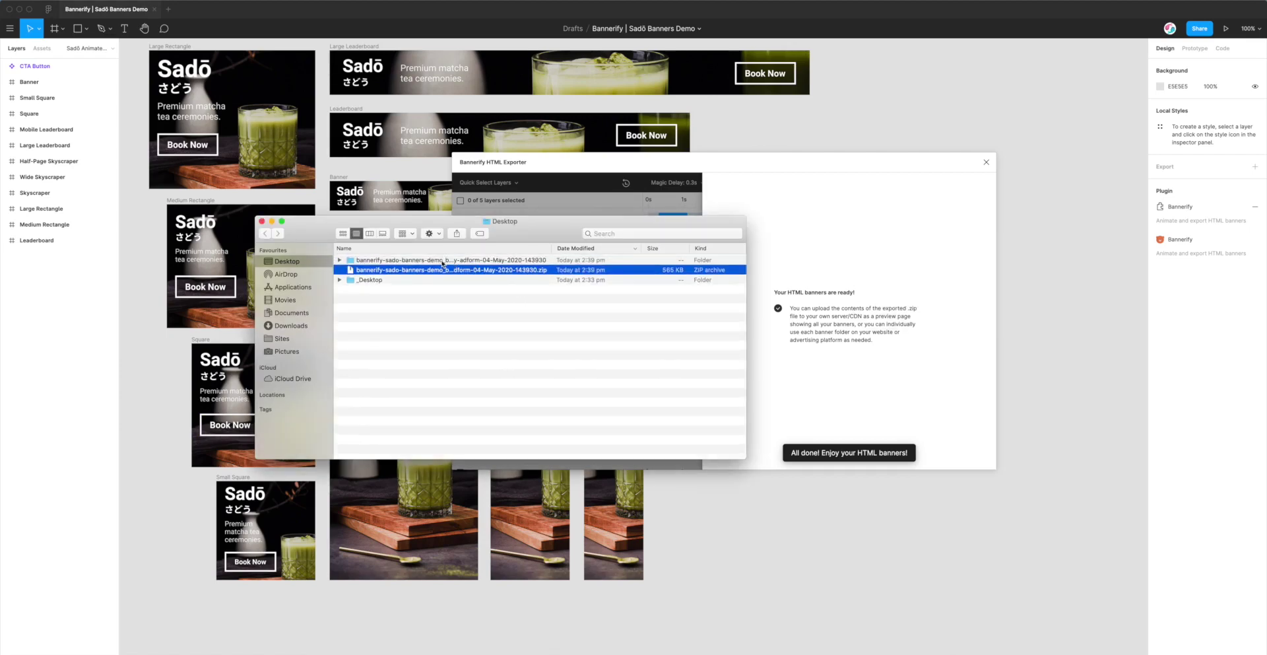
double_click(414, 261)
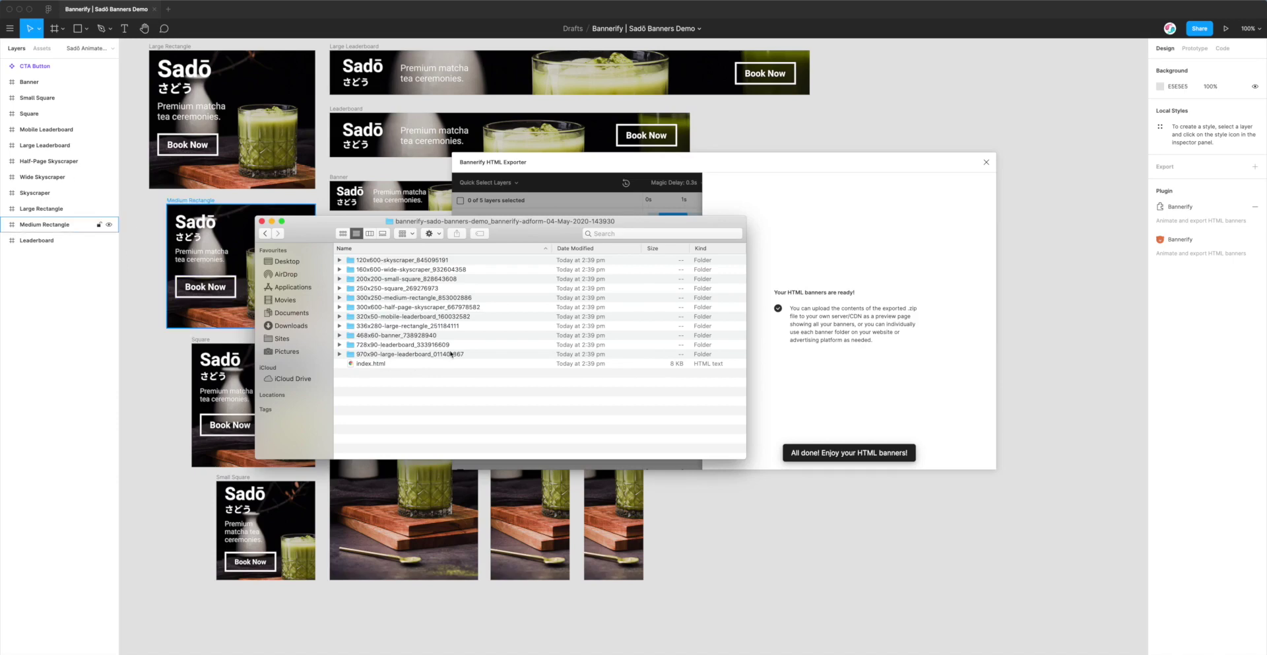
click(400, 363)
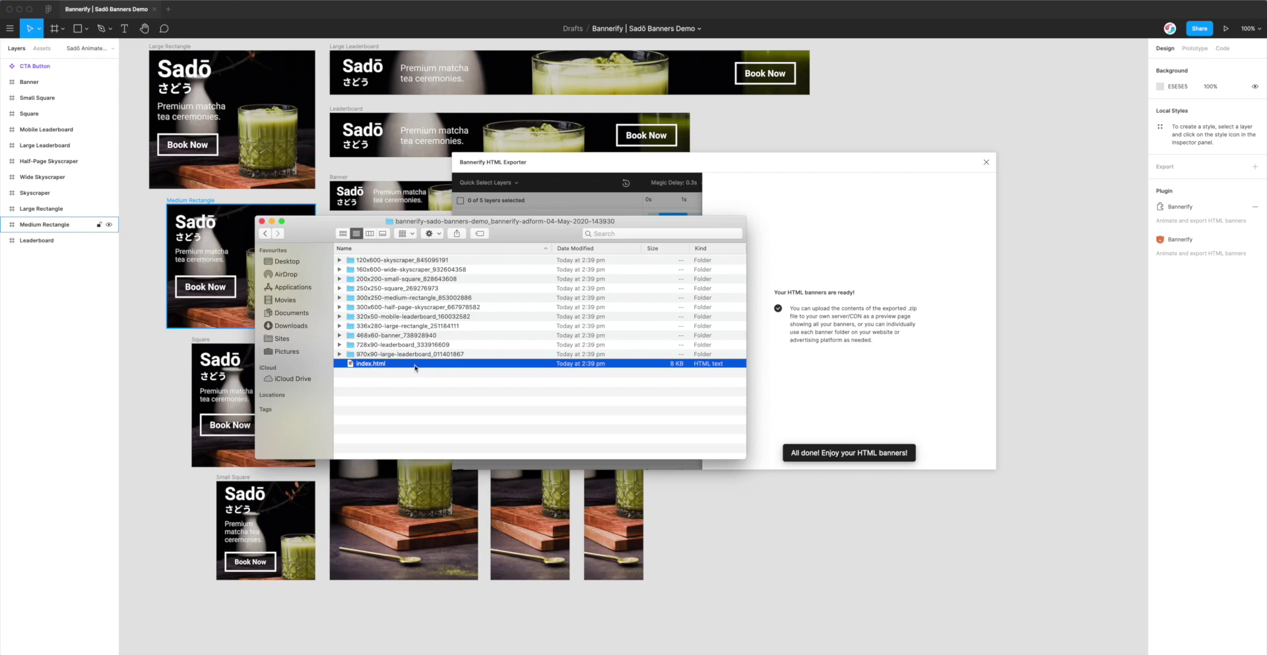
double_click(411, 365)
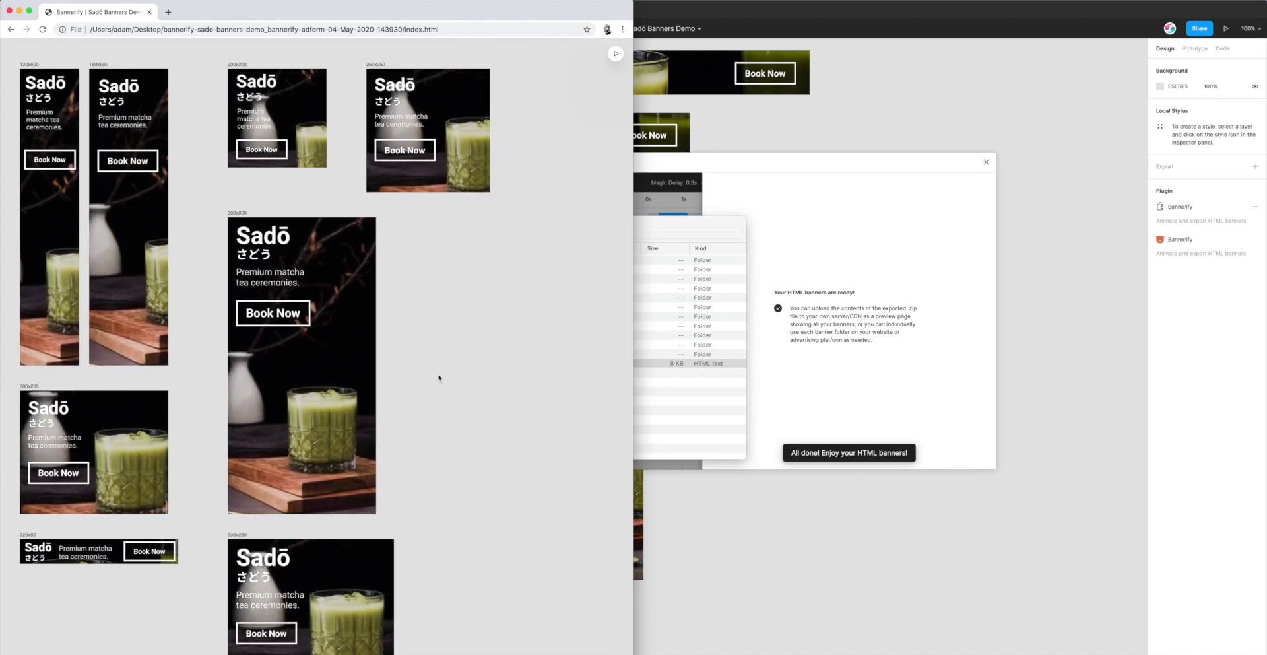
Scroll through the banner preview page in Chrome and replay all animations twice.
scroll(439, 380, down, 5)
scroll(437, 377, down, 2)
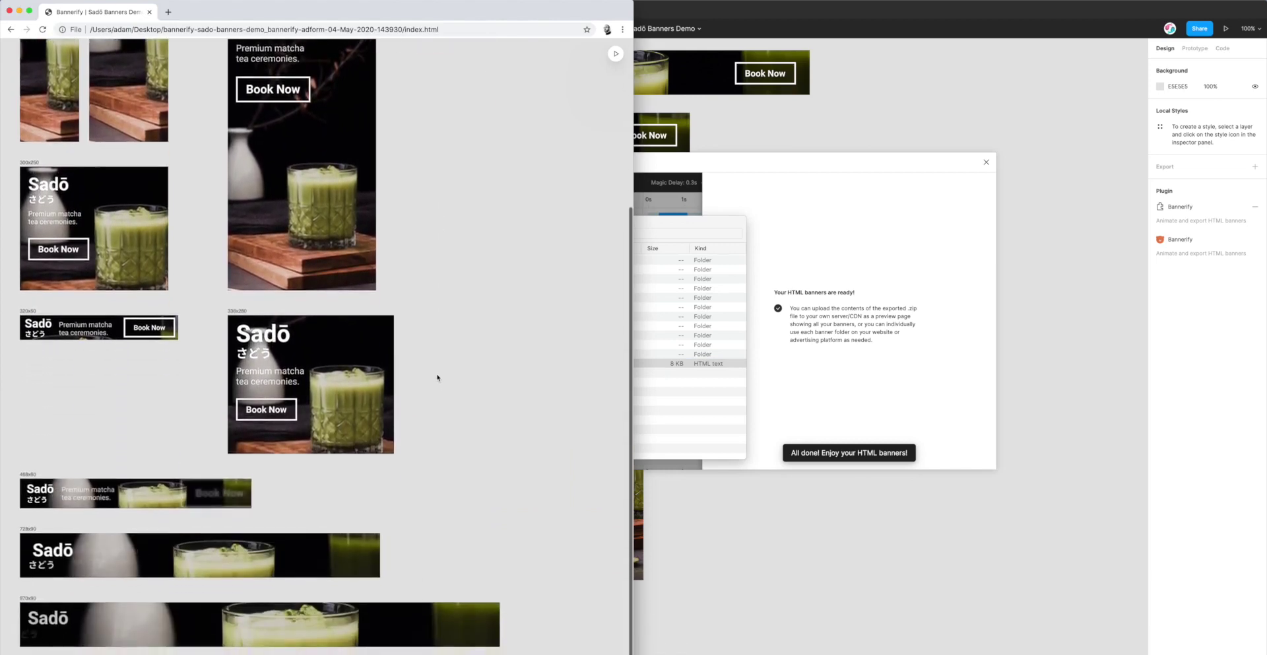
scroll(446, 343, up, 7)
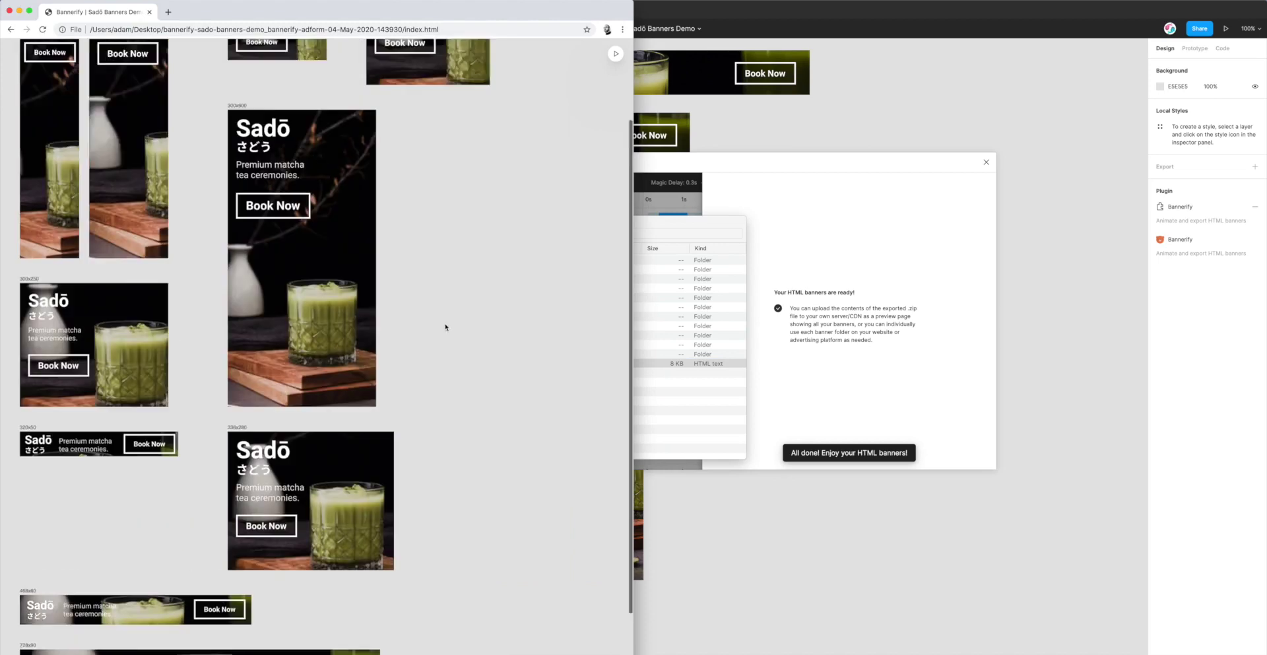
click(615, 53)
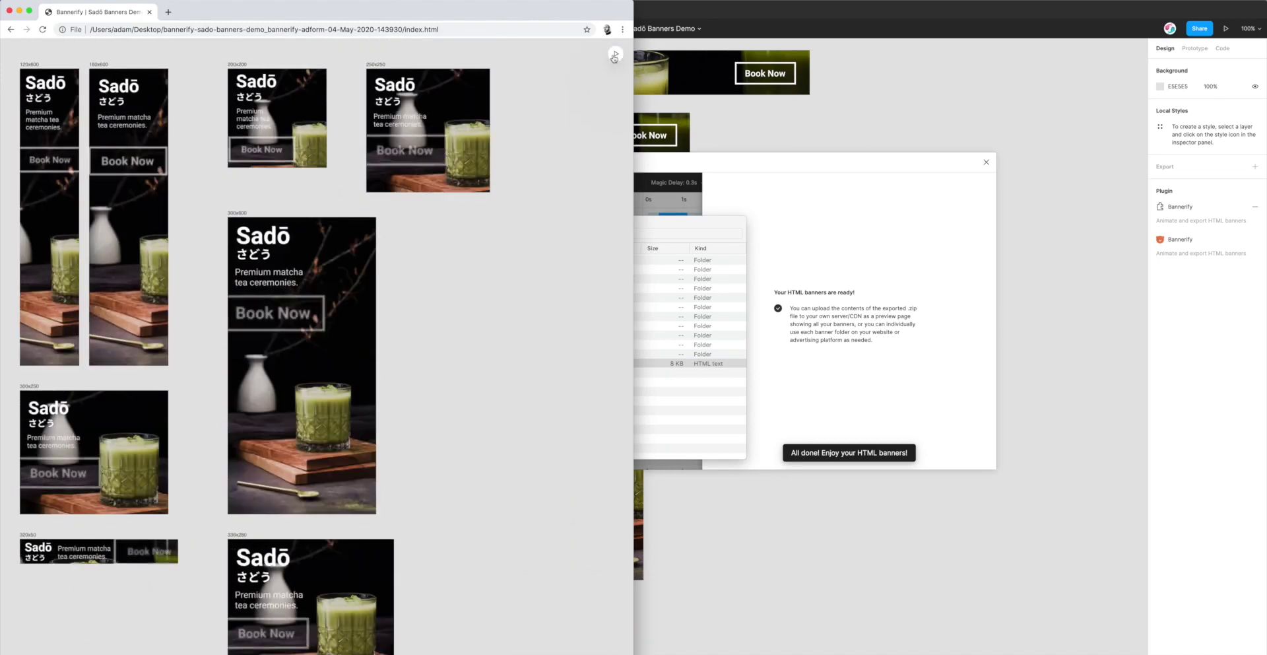
click(616, 55)
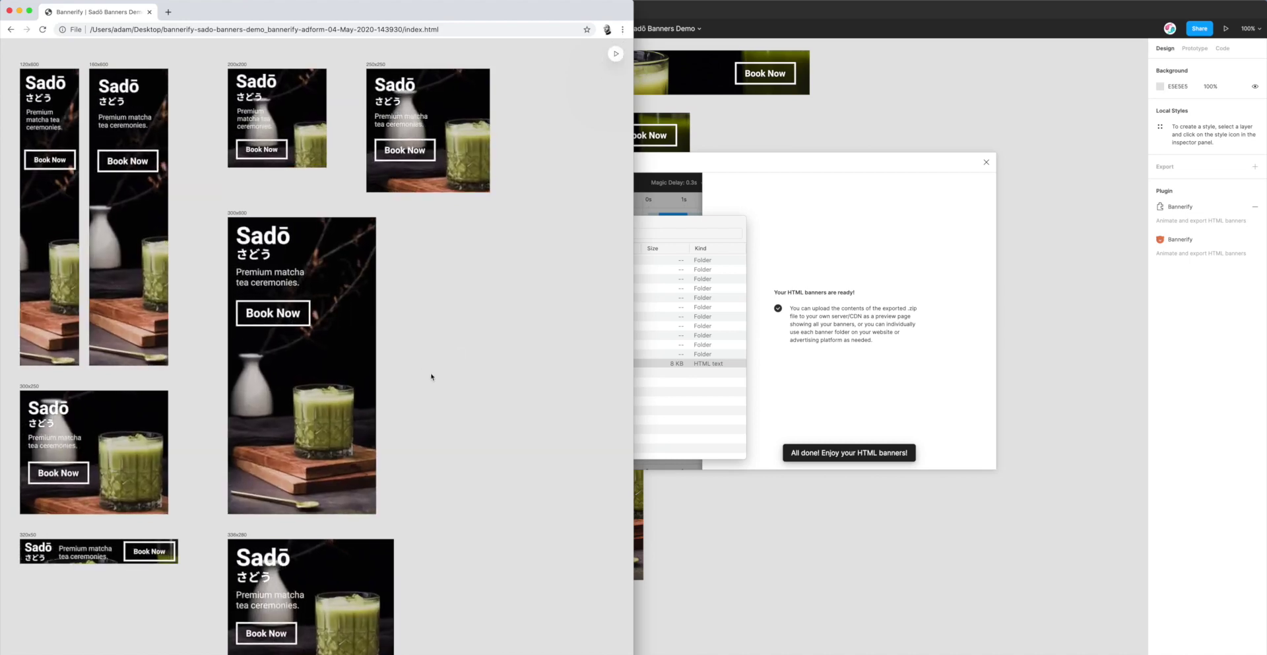
Scroll the preview once more, then bring the Finder window over the browser, shifted slightly left.
scroll(447, 370, down, 5)
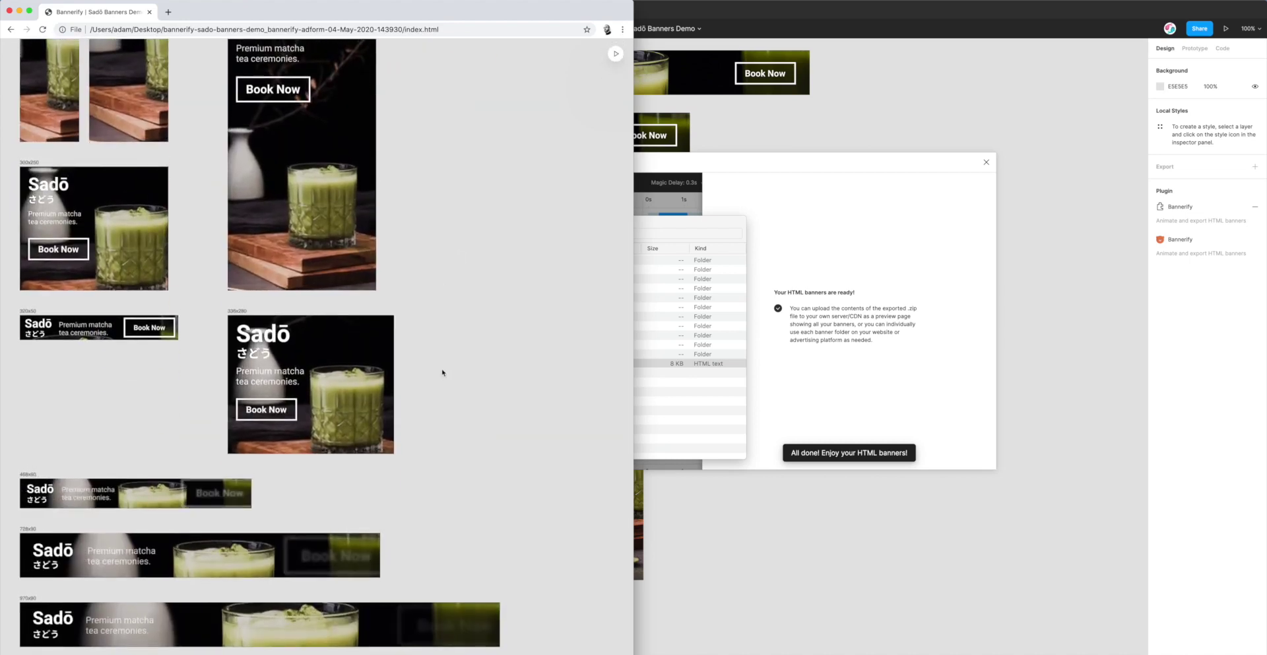
scroll(443, 372, up, 5)
drag(678, 225, 719, 192)
drag(563, 198, 471, 210)
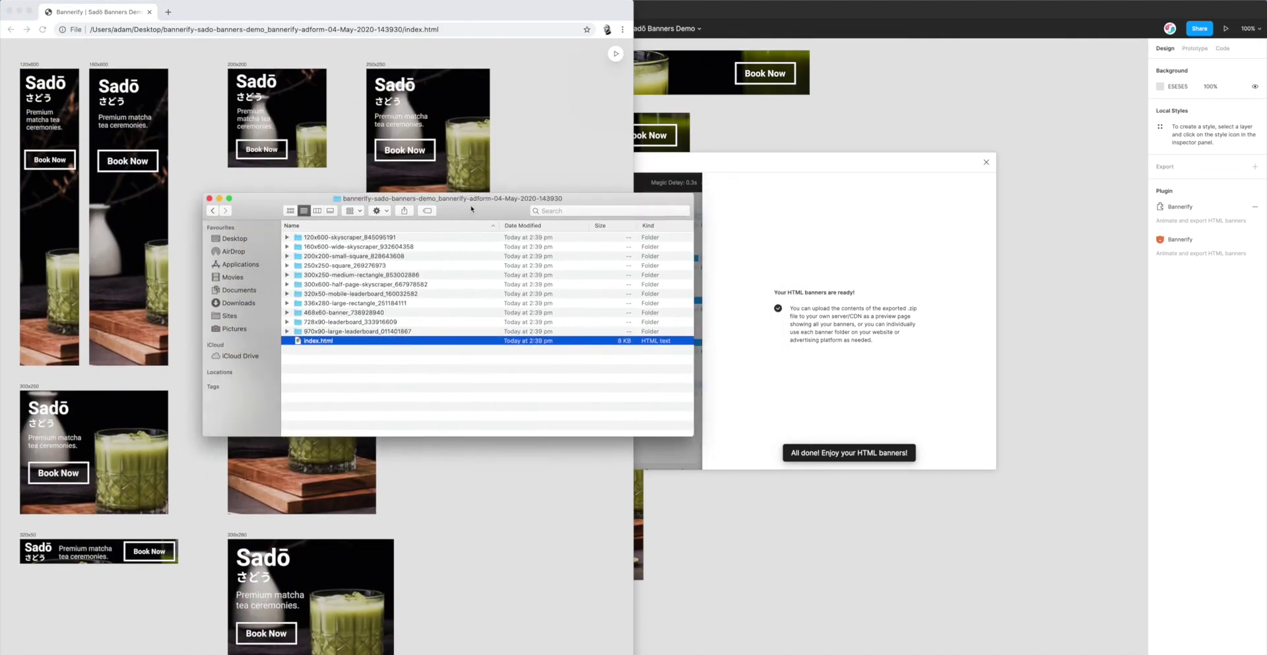
Open the 300x250-medium-rectangle folder in VS Code by dragging it onto the editor.
click(361, 284)
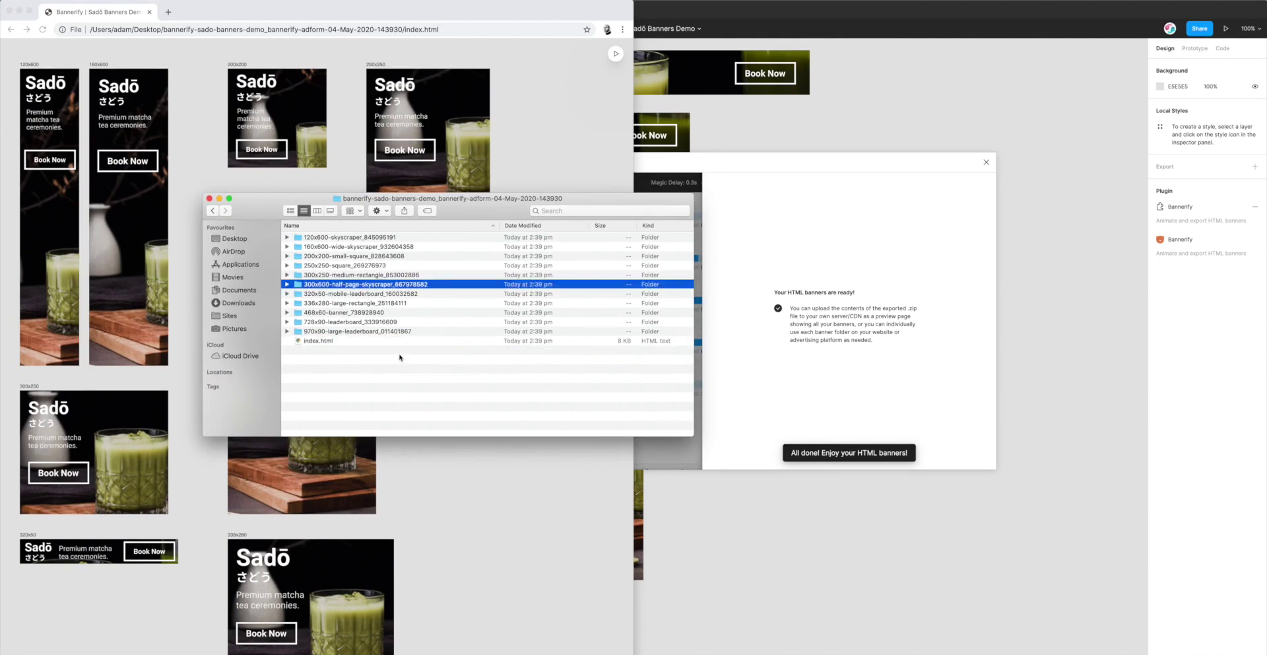
click(354, 276)
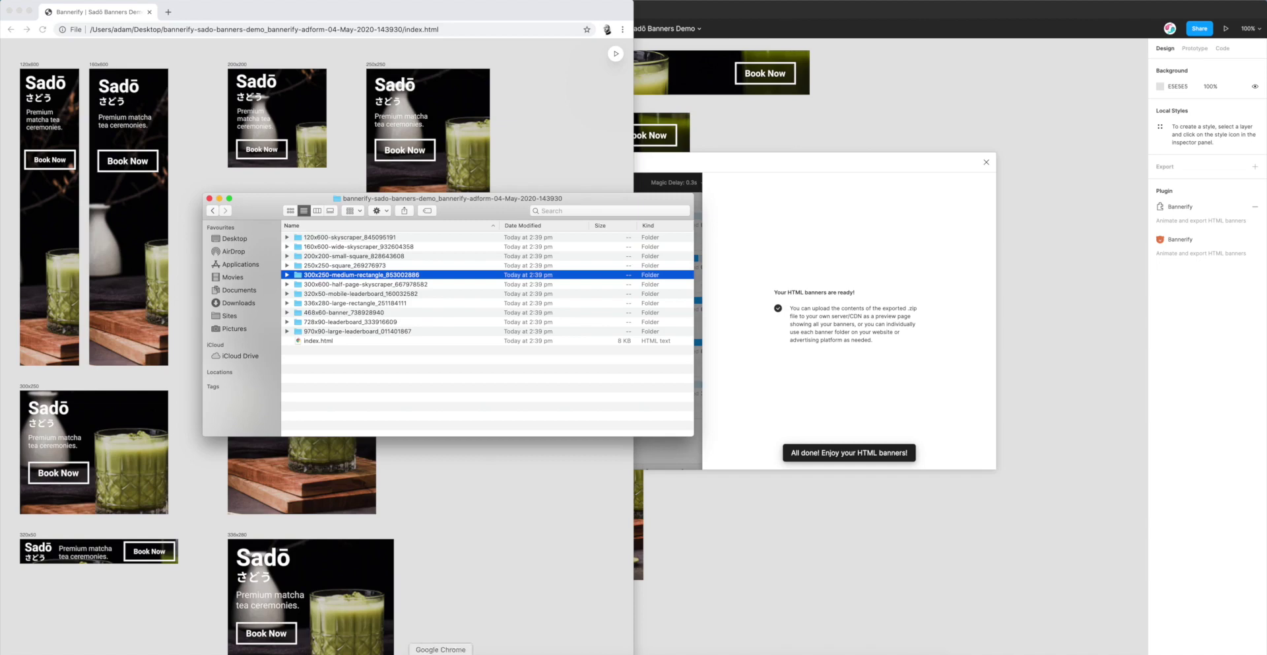
click(474, 652)
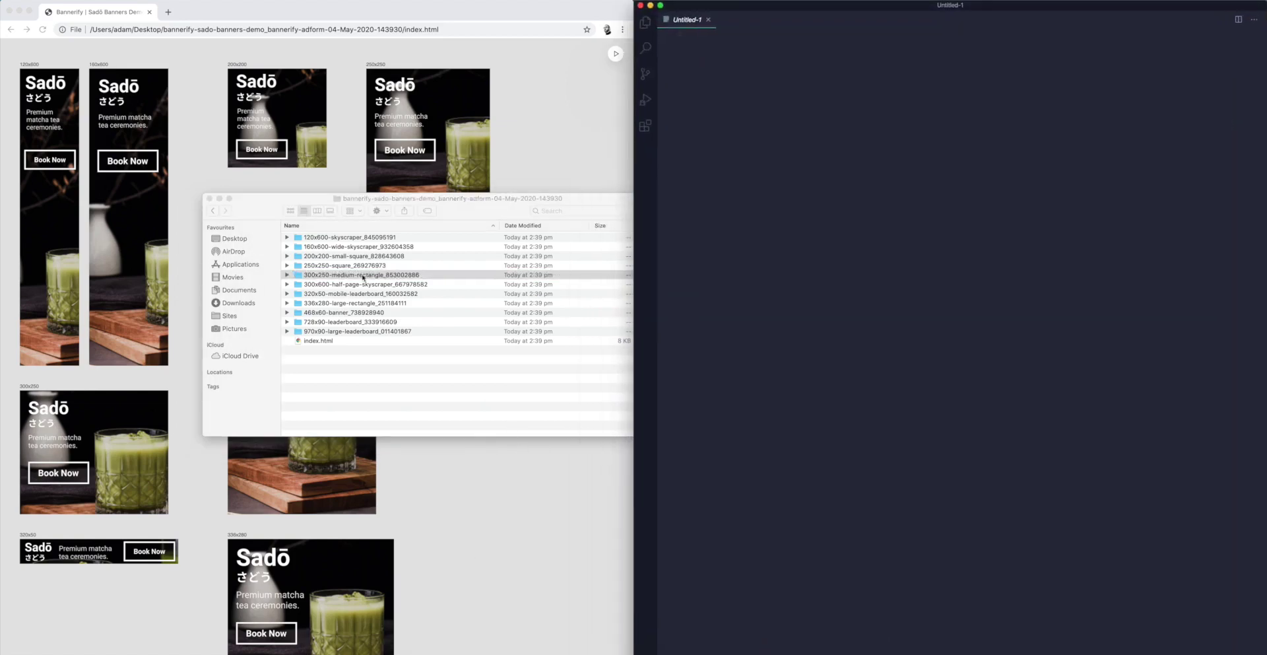
drag(331, 275, 766, 249)
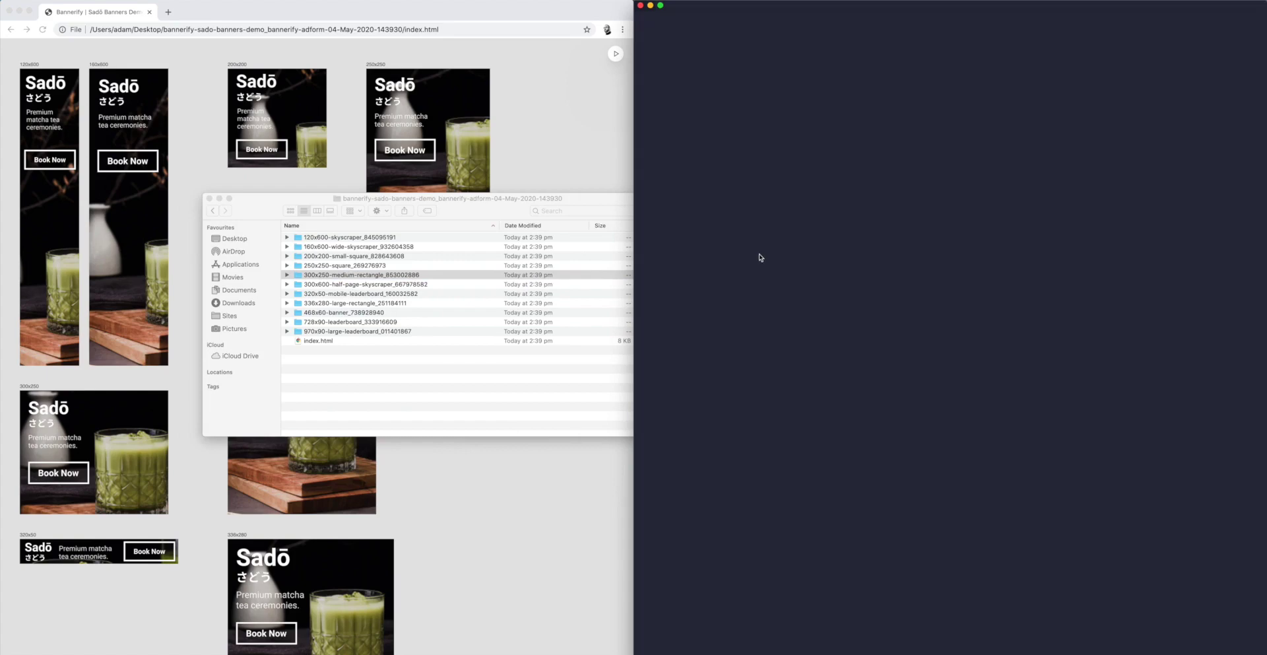
Drag that folder's index.html onto Chrome to play the single 300x250 banner.
click(589, 200)
double_click(332, 276)
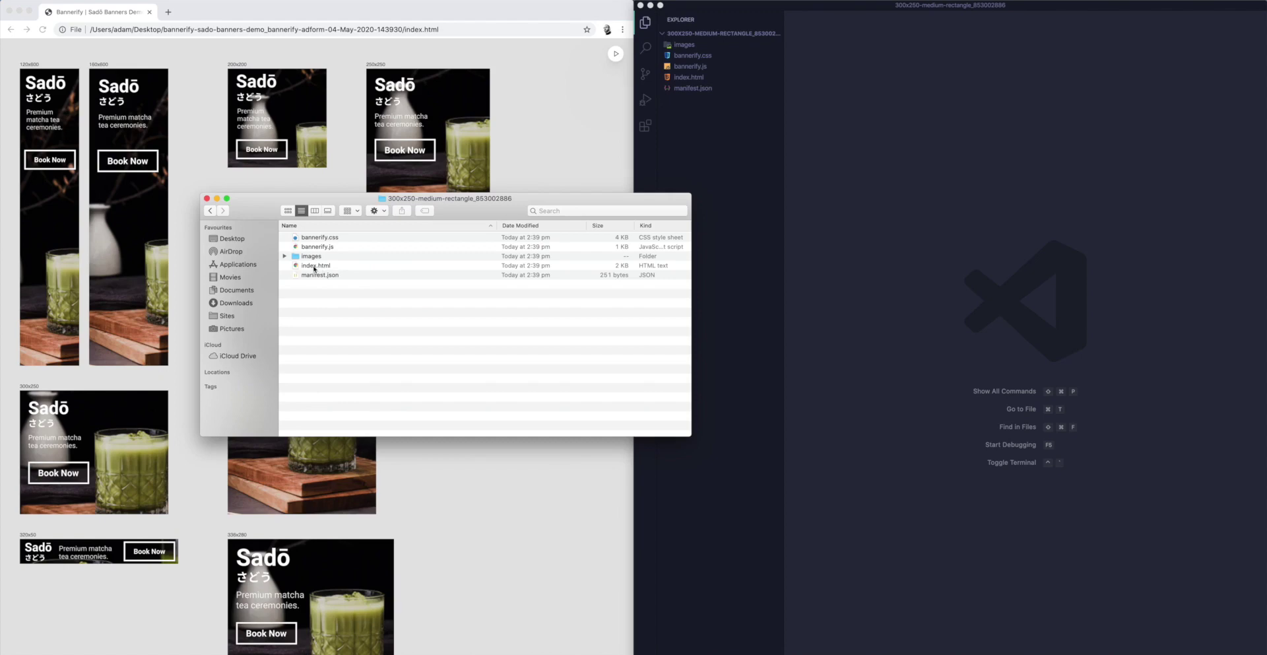
drag(310, 267, 204, 166)
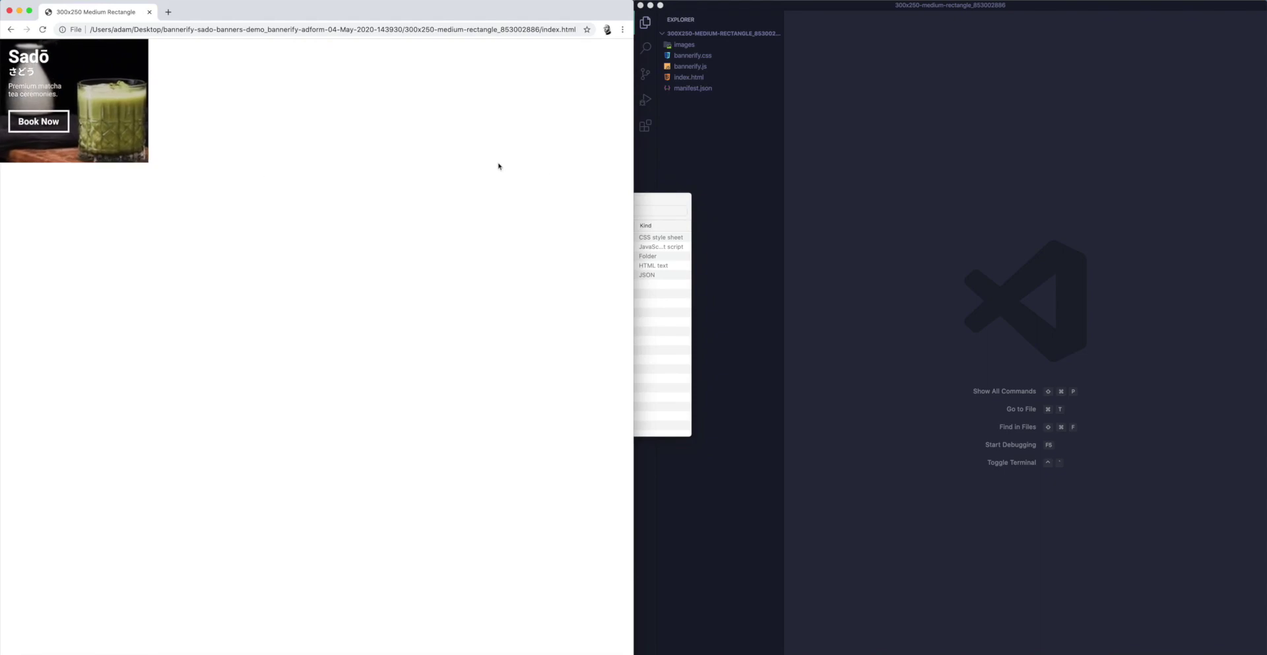
View the 300x250 banner's index.html source in VS Code, scrolling across the markup, then open bannerify.js.
click(864, 196)
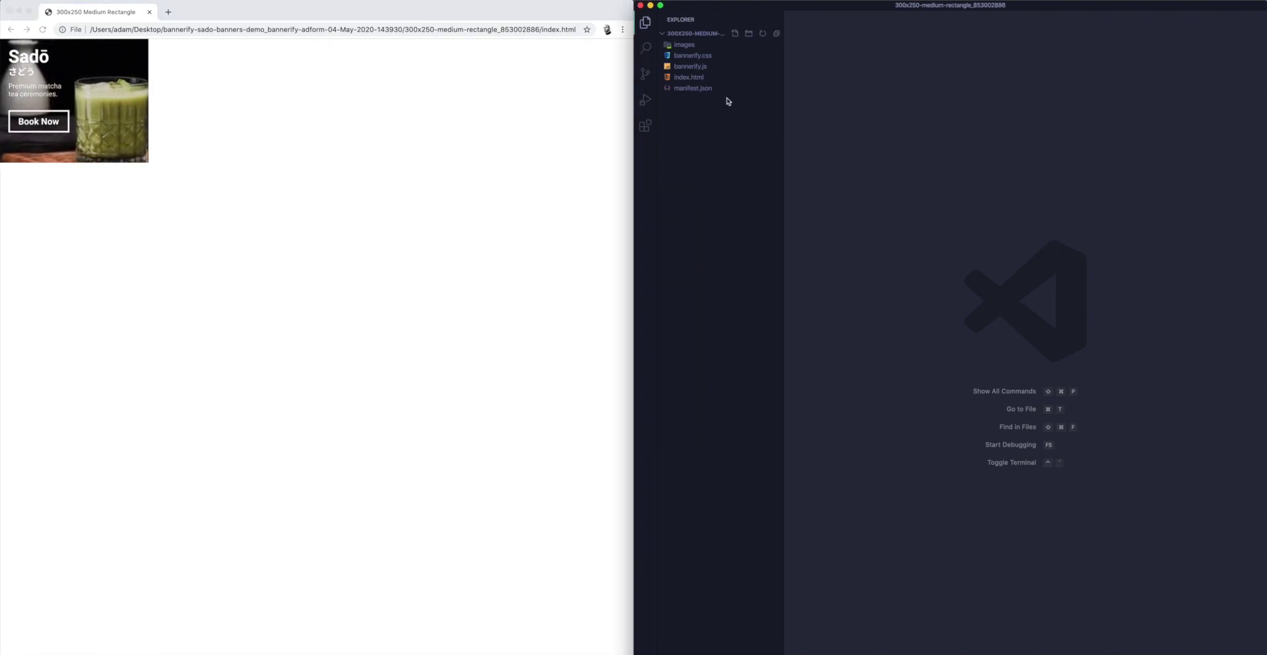
click(689, 78)
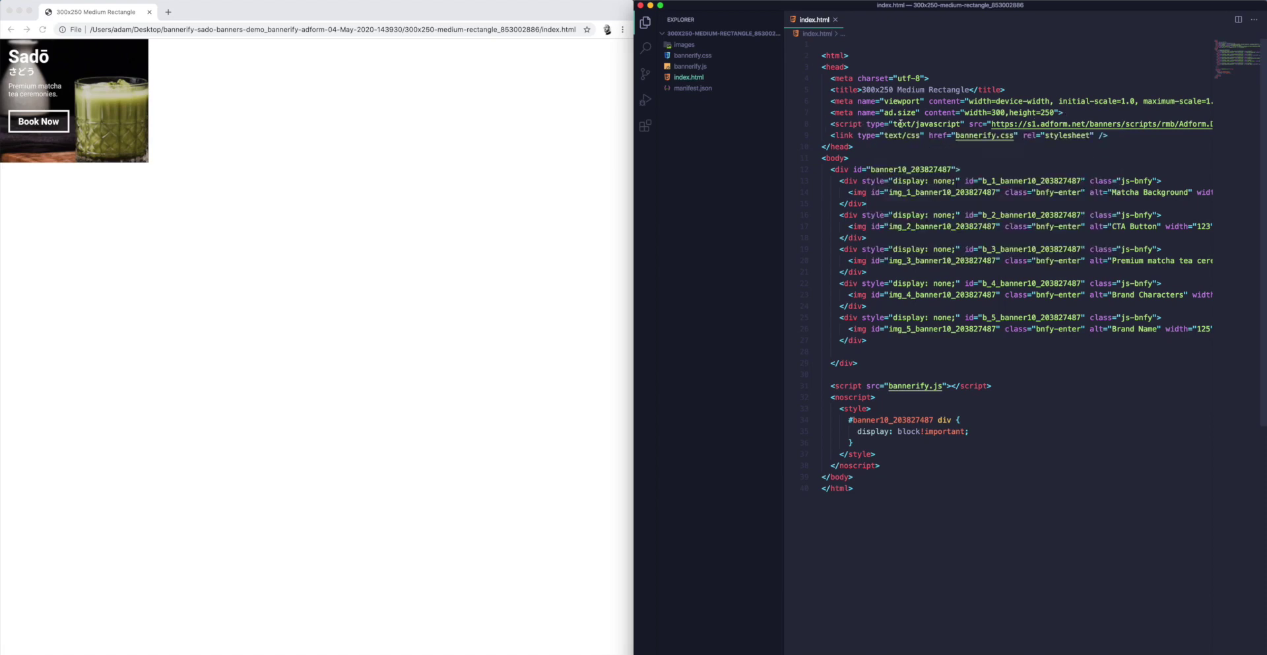
scroll(901, 124, right, 5)
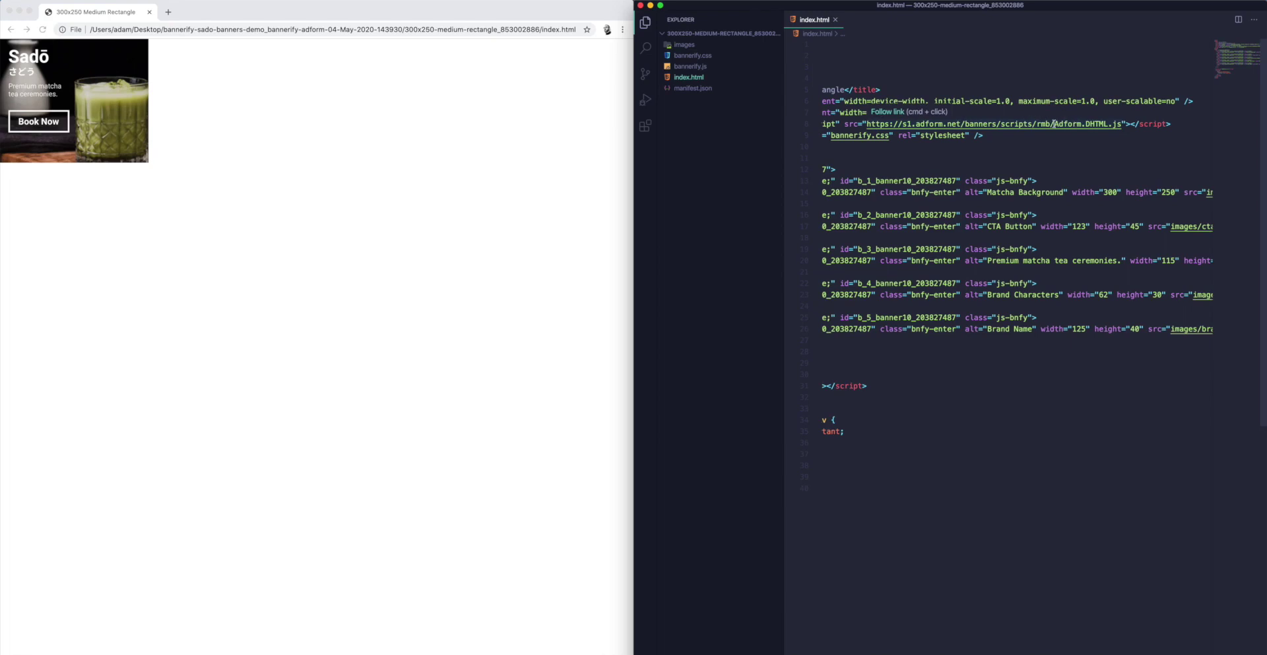
scroll(1054, 122, left, 5)
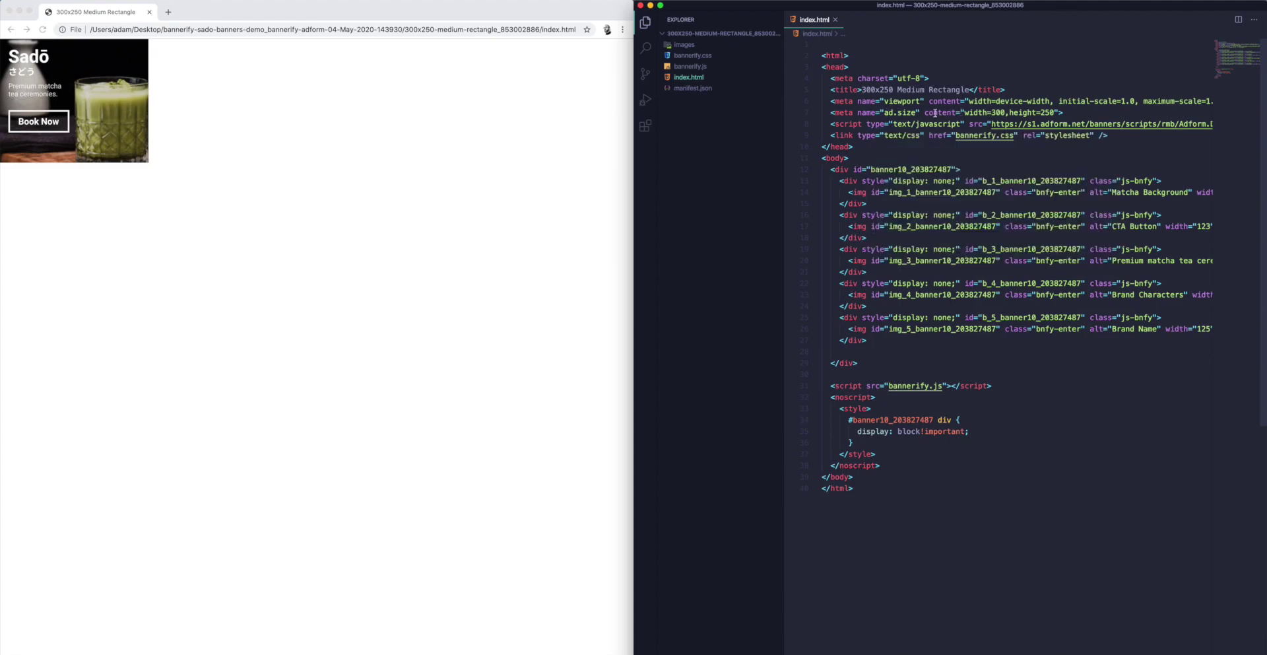
scroll(935, 113, down, 2)
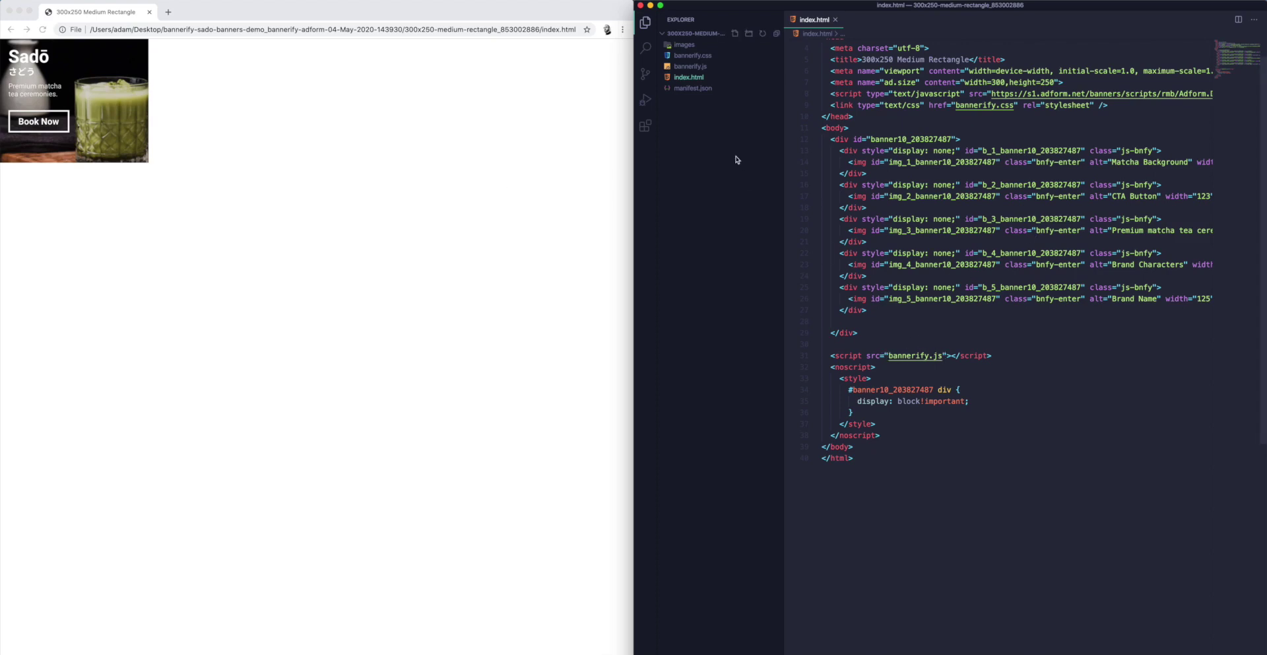
click(690, 66)
Scroll through bannerify.js, select the window.open call, and highlight every clickTAGvalue use.
scroll(881, 328, down, 2)
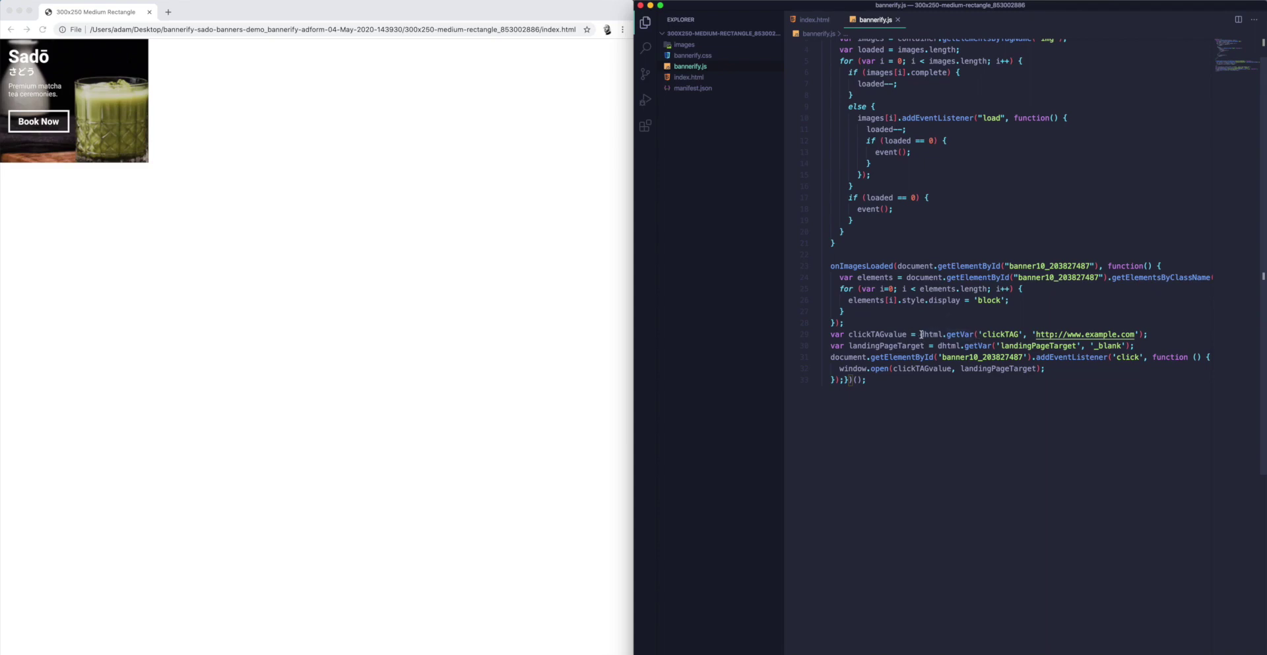
scroll(1058, 334, right, 1)
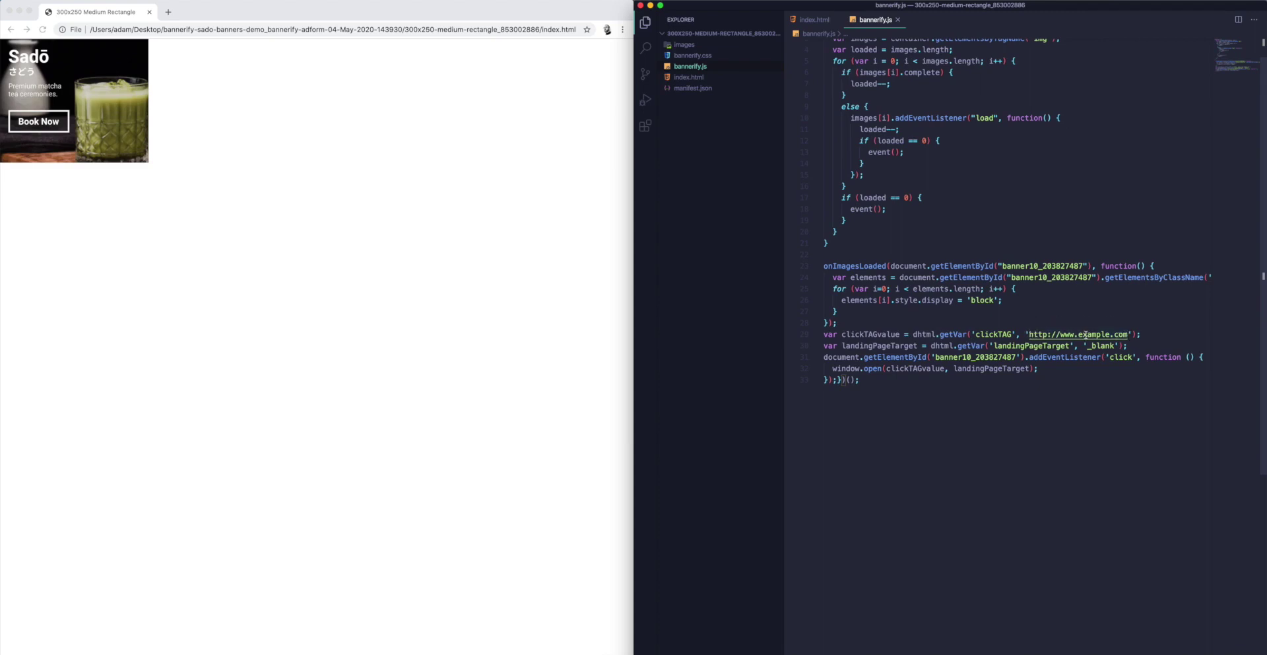
scroll(1020, 333, left, 1)
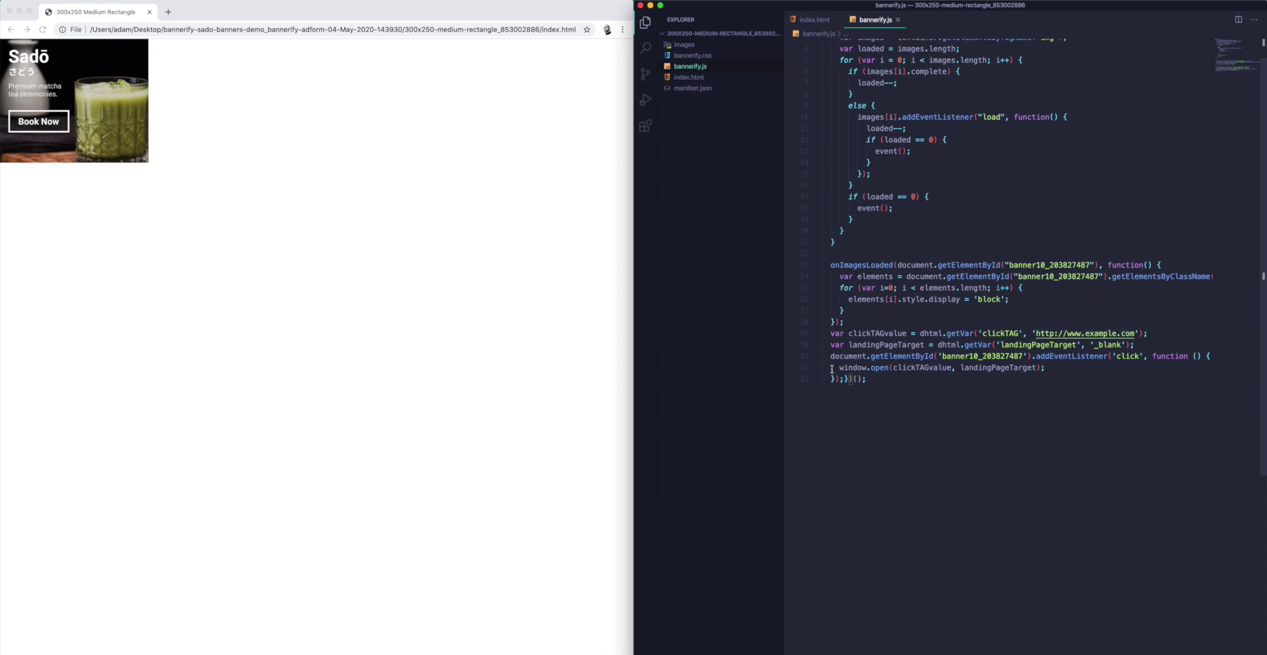
drag(840, 368, 1018, 367)
click(922, 368)
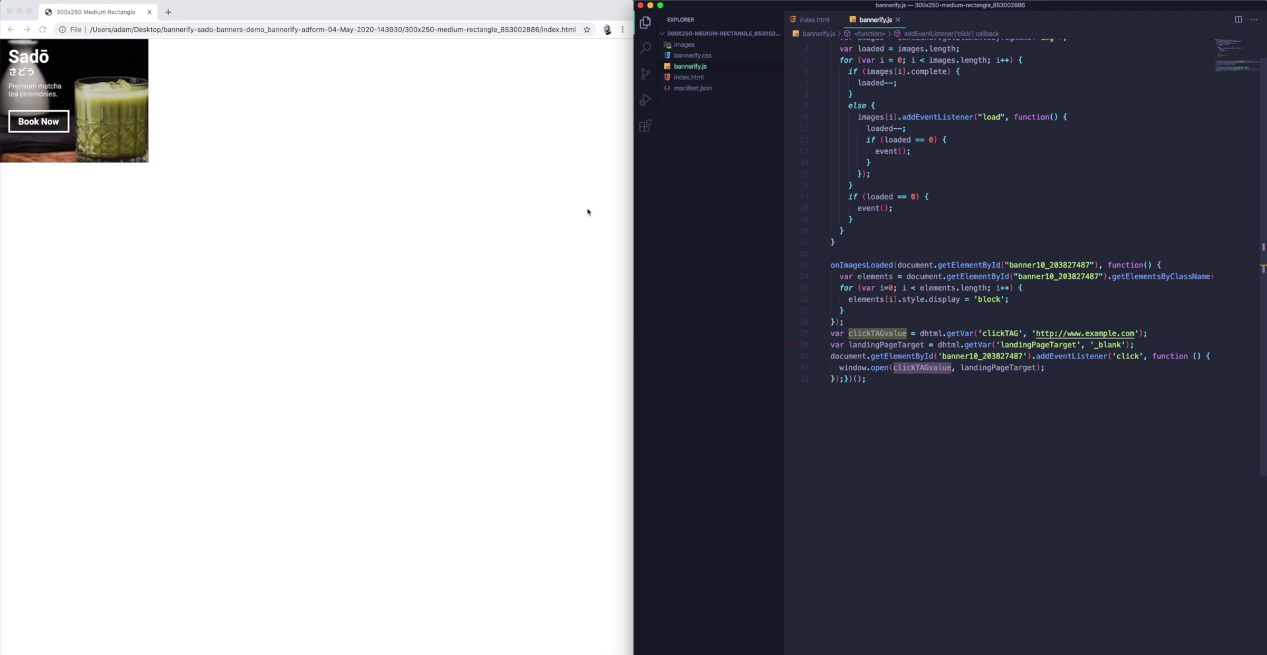
Select script lines 22–33, clear the selection, and go back to index.html.
drag(956, 394, 867, 256)
click(868, 256)
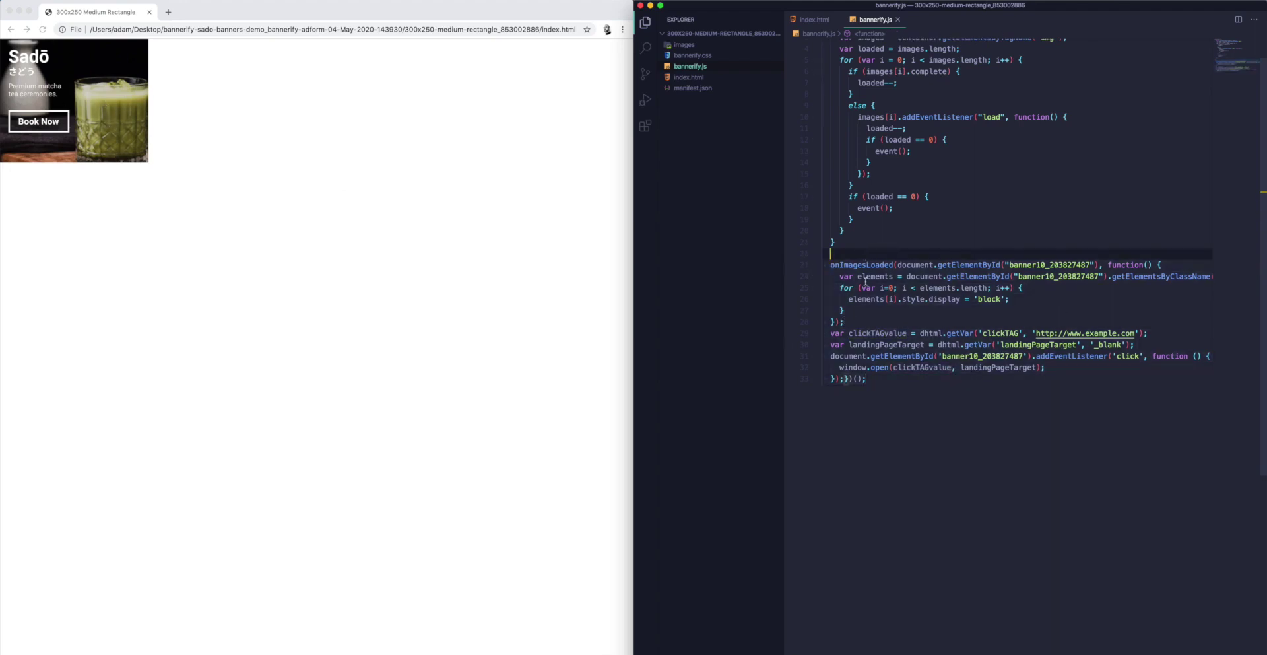
click(689, 78)
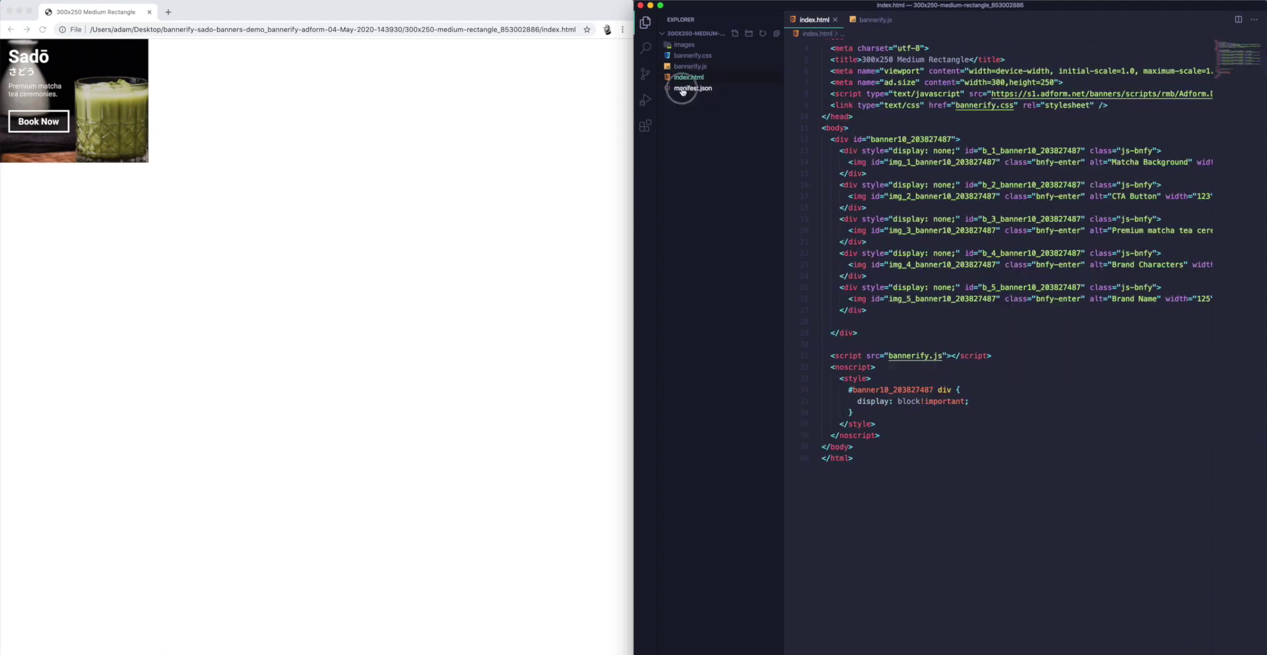
Review manifest.json's 300x250 size, index.html source, events and clickTAG entries, then return to index.html.
click(683, 90)
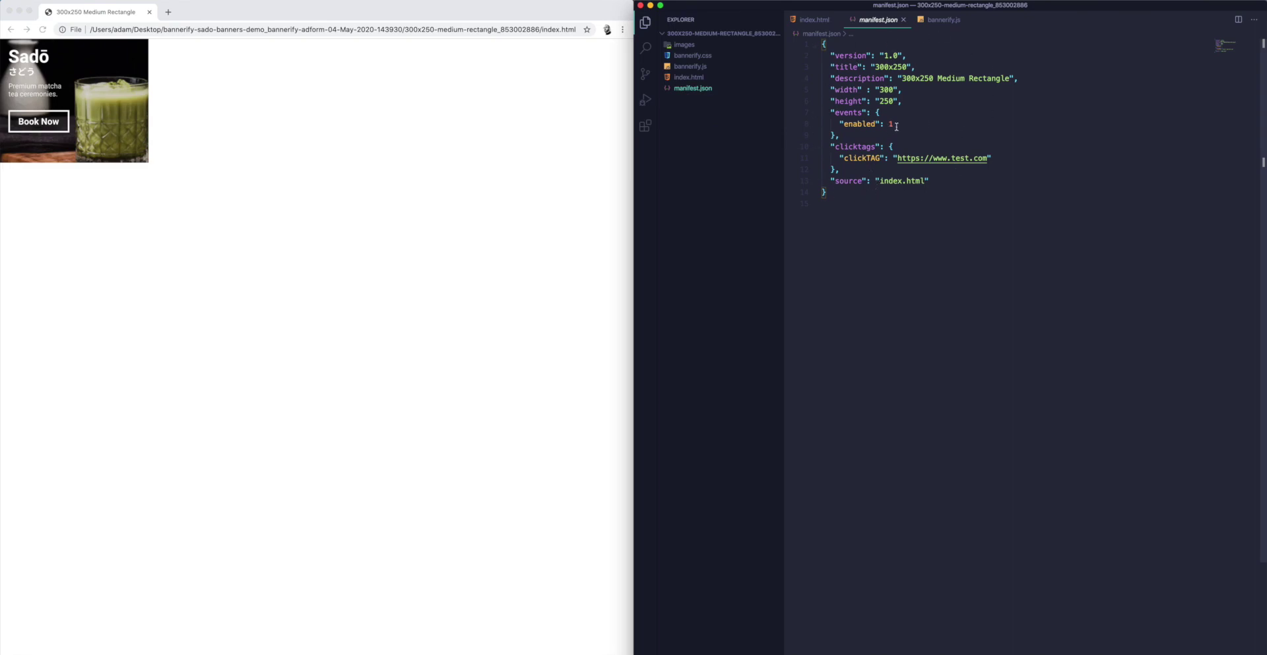
key(Down)
key(Down)
click(881, 182)
click(897, 123)
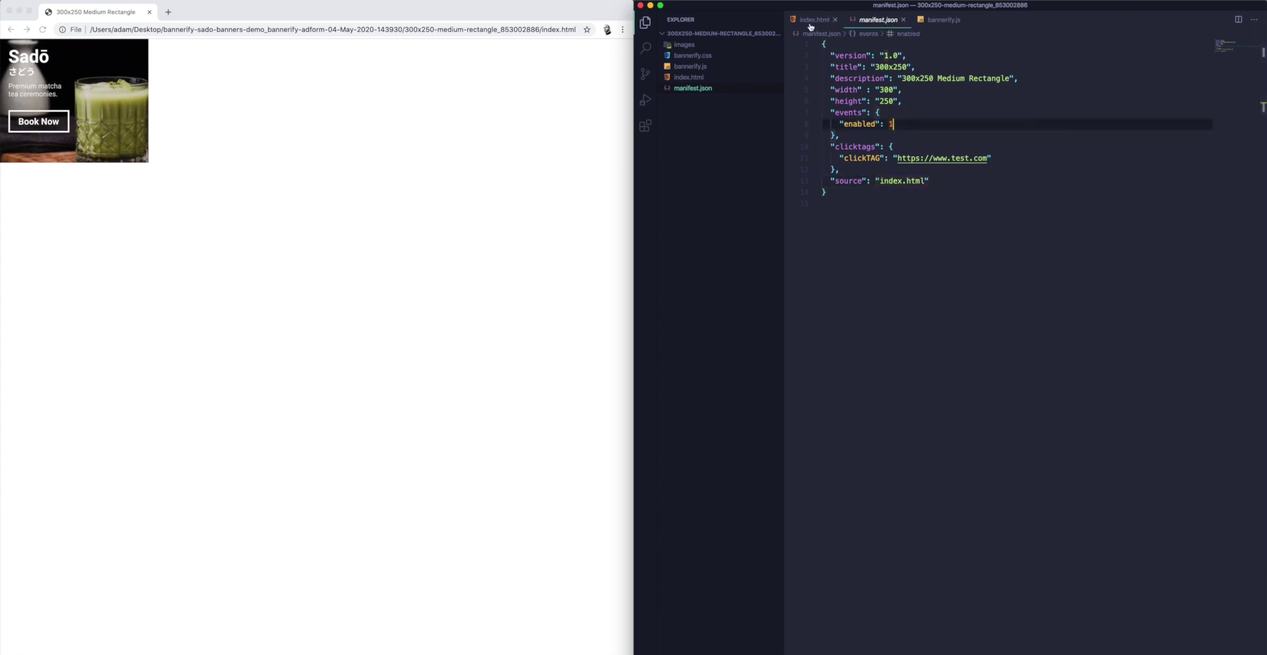
click(815, 24)
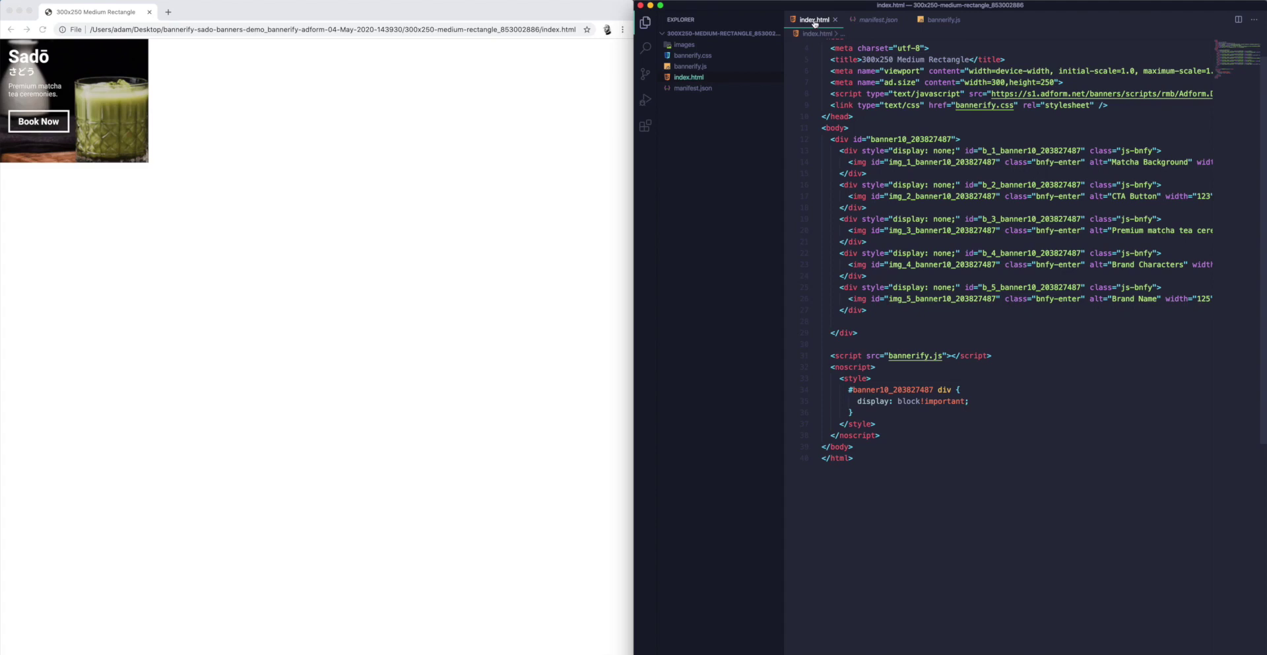
Preview the brand characters and brand name SVGs, the Book Now button and the matcha background photo.
click(684, 44)
click(700, 56)
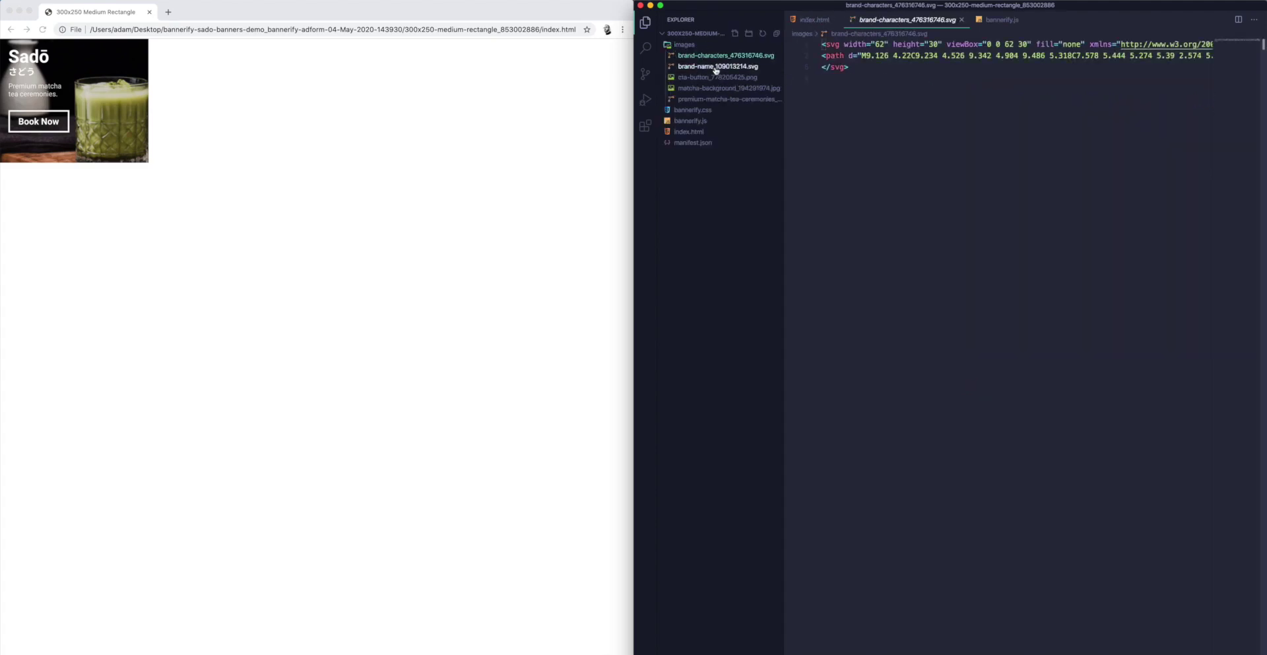
click(708, 67)
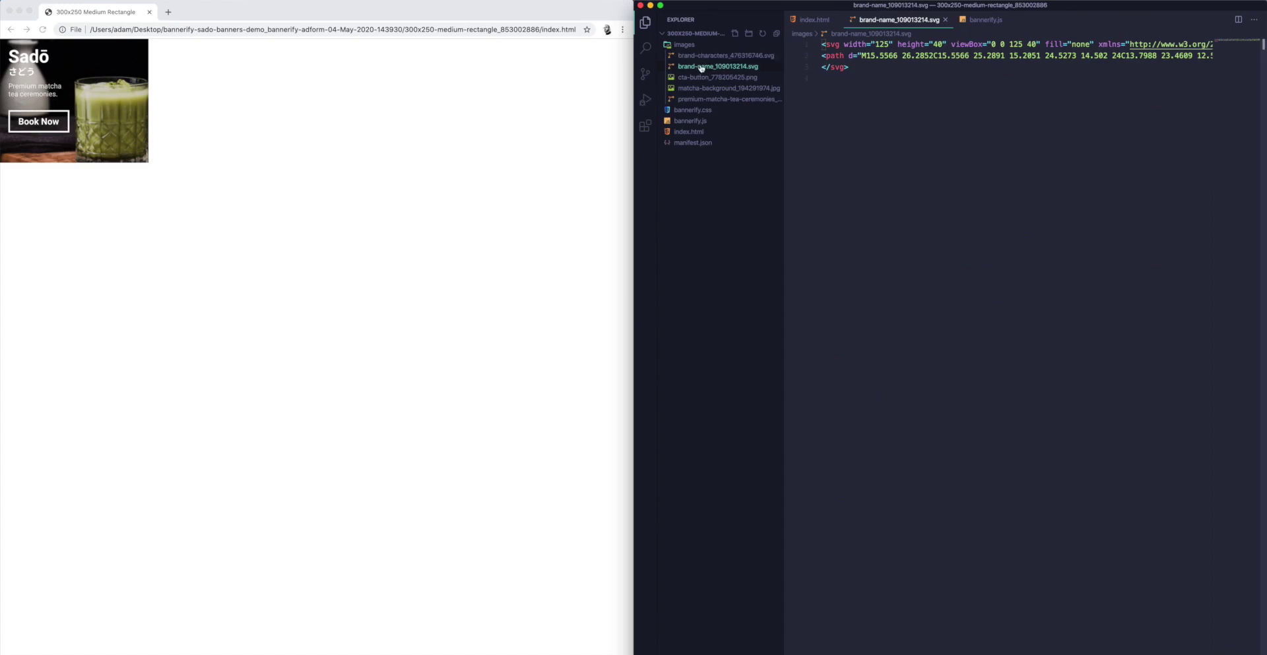
click(705, 78)
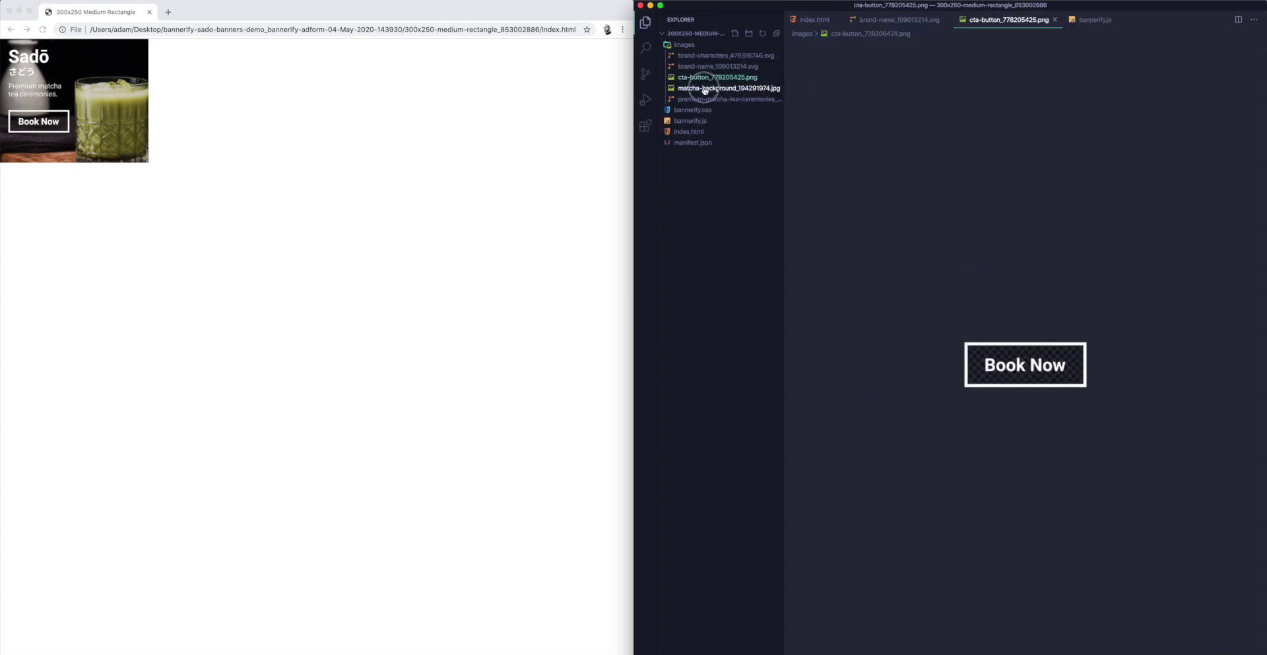
click(705, 88)
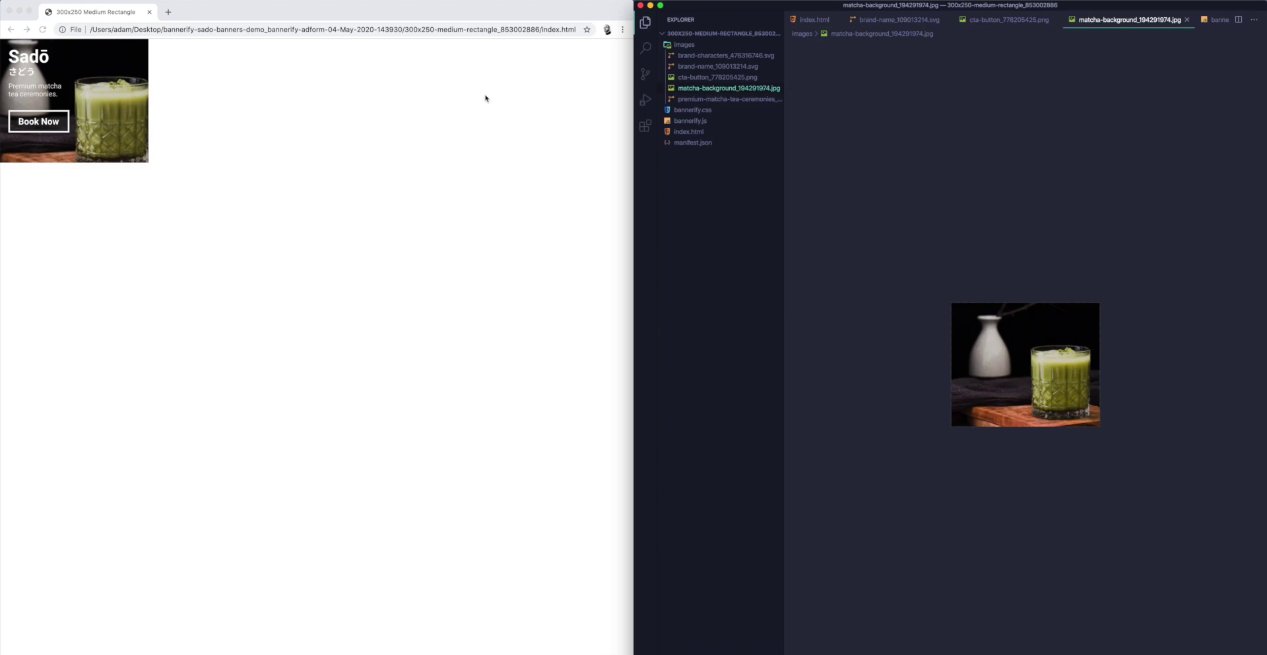
Check the banner preview in Chrome, reopen index.html, and shift the Bannerify exporter dialog slightly left.
click(486, 99)
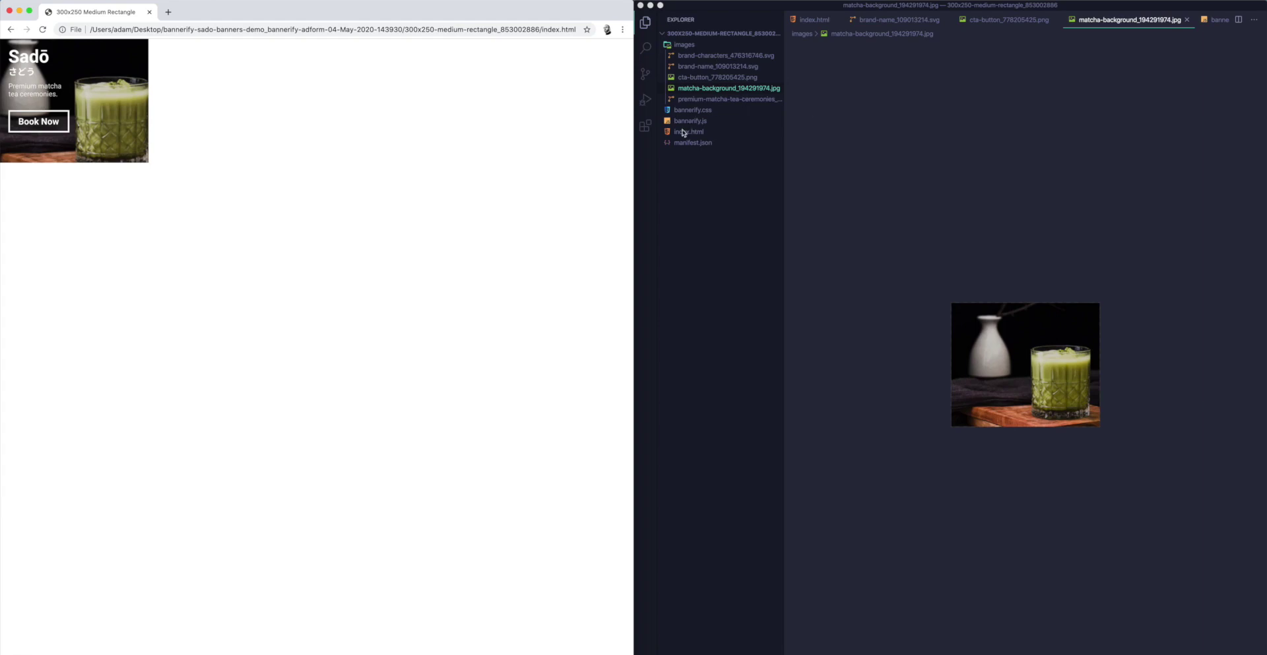
click(688, 131)
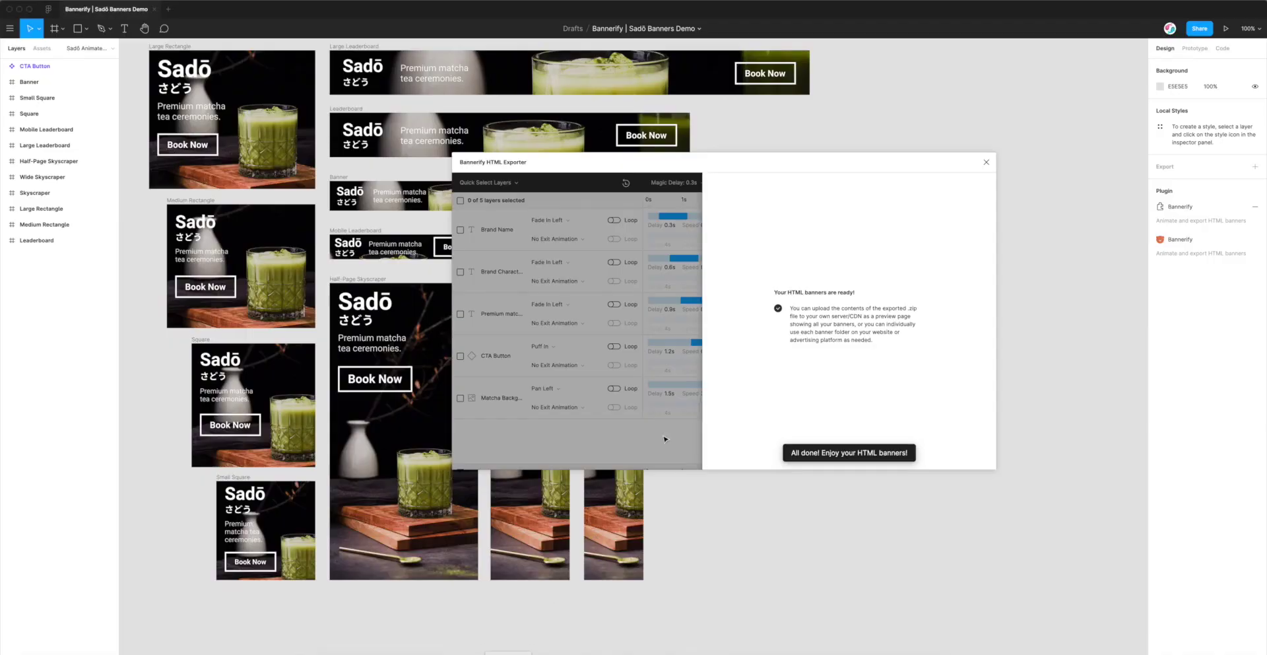
drag(824, 162, 800, 159)
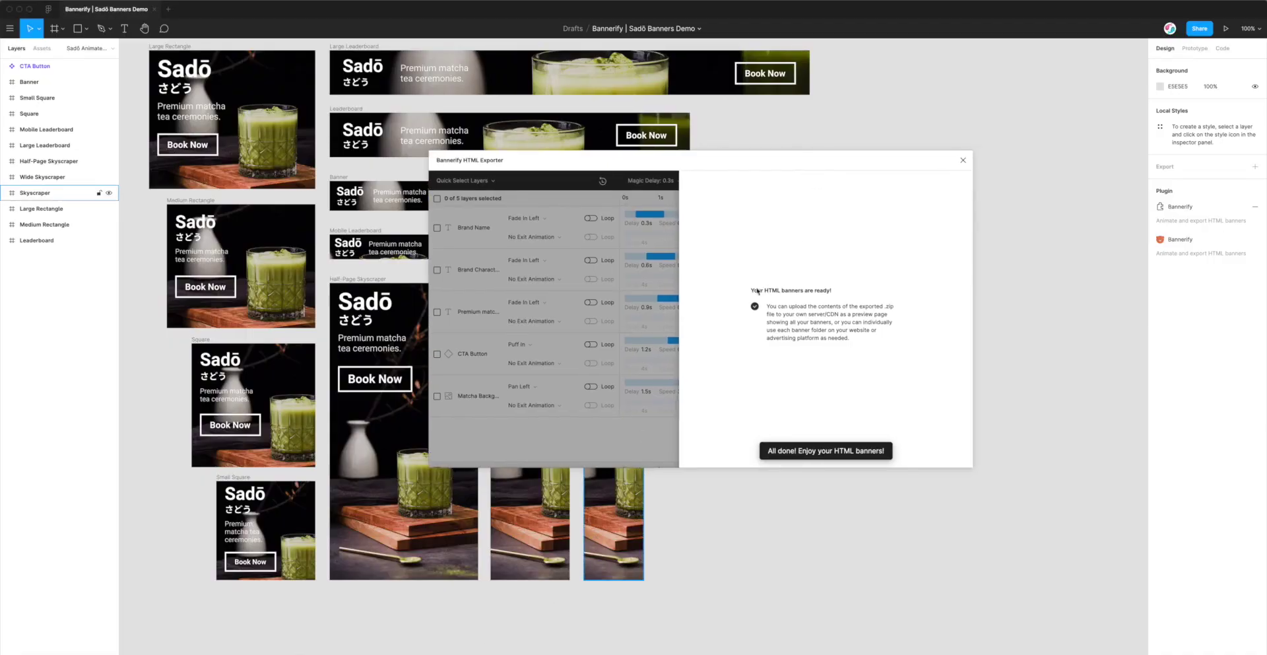
click(877, 340)
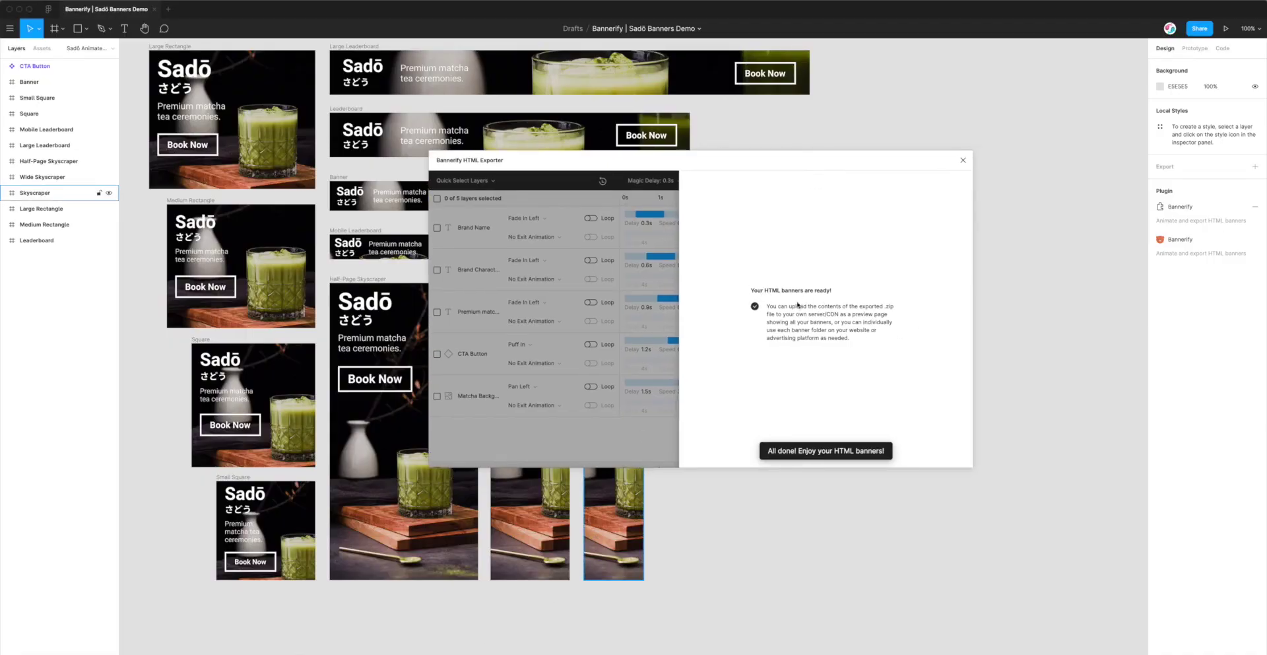